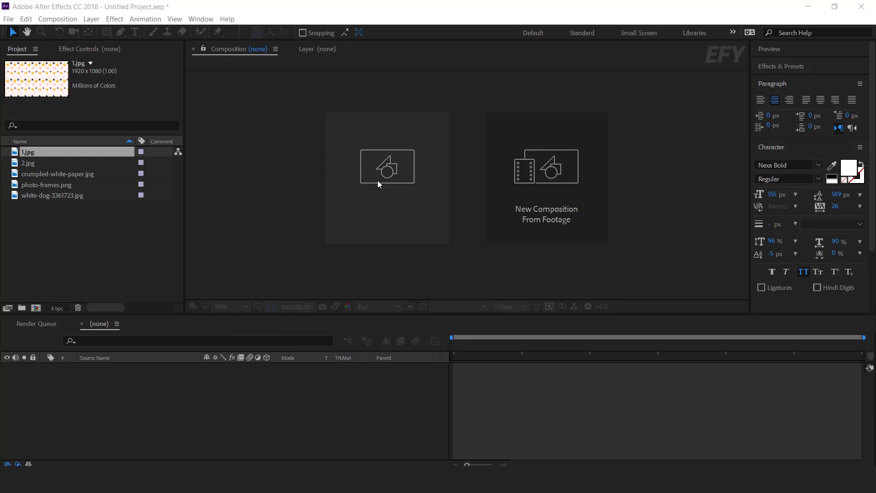
Create a new composition named main comp
{"action": "left_click", "coordinate": [394, 163]}
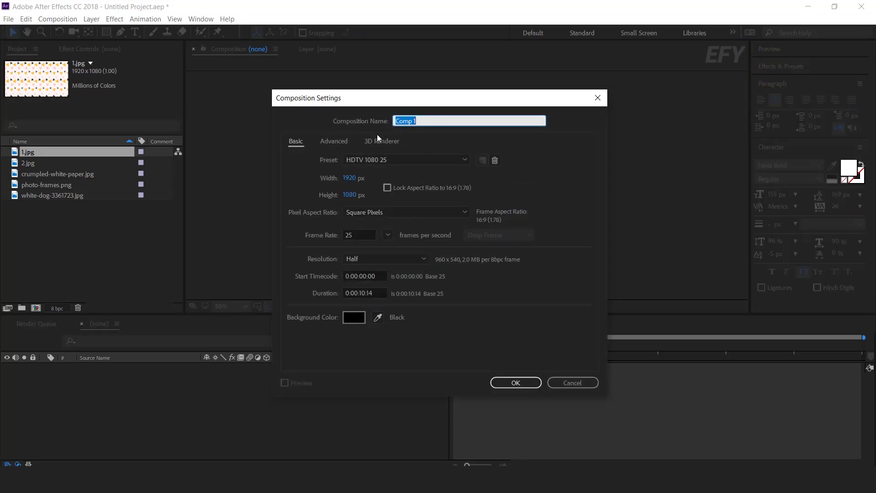
{"action": "type", "text": "main comp"}
{"action": "left_click", "coordinate": [516, 383]}
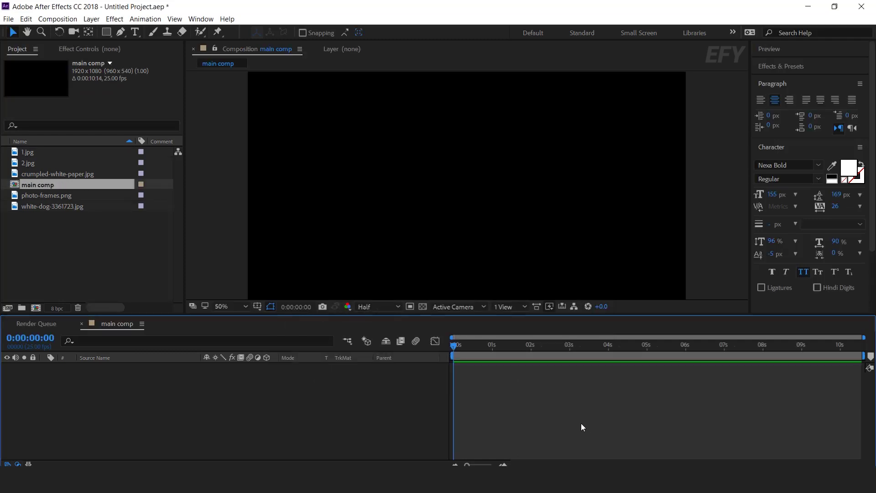
Add 1.jpg to main comp and pre-compose it as Bg, moving all attributes
{"action": "left_click", "coordinate": [53, 176]}
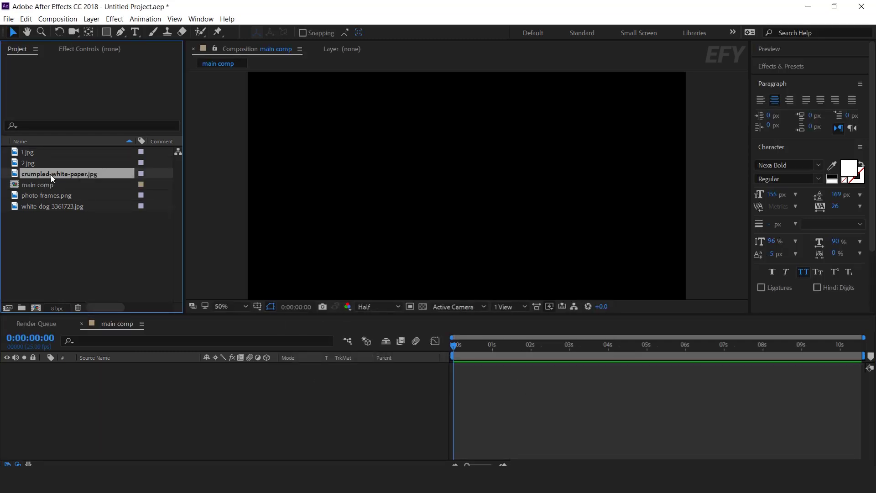
{"action": "left_click", "coordinate": [20, 154]}
{"action": "left_click_drag", "start_coordinate": [63, 152], "coordinate": [198, 405]}
{"action": "right_click", "coordinate": [102, 369]}
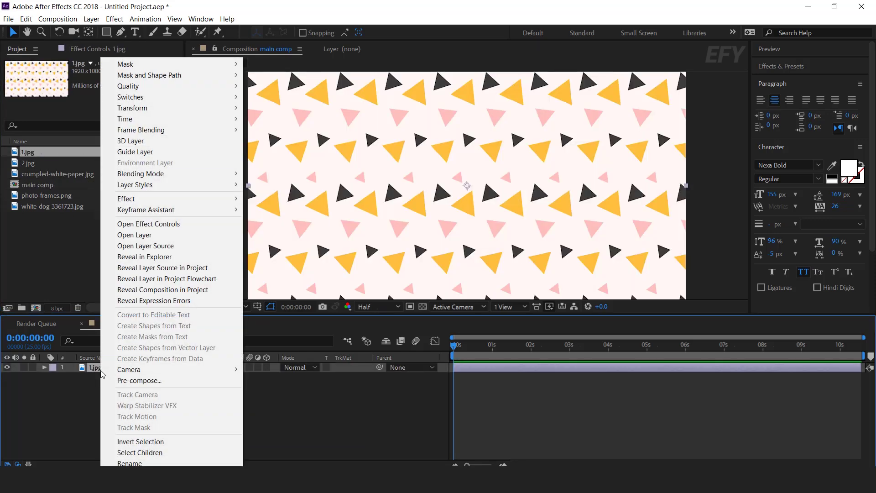
{"action": "left_click", "coordinate": [152, 382]}
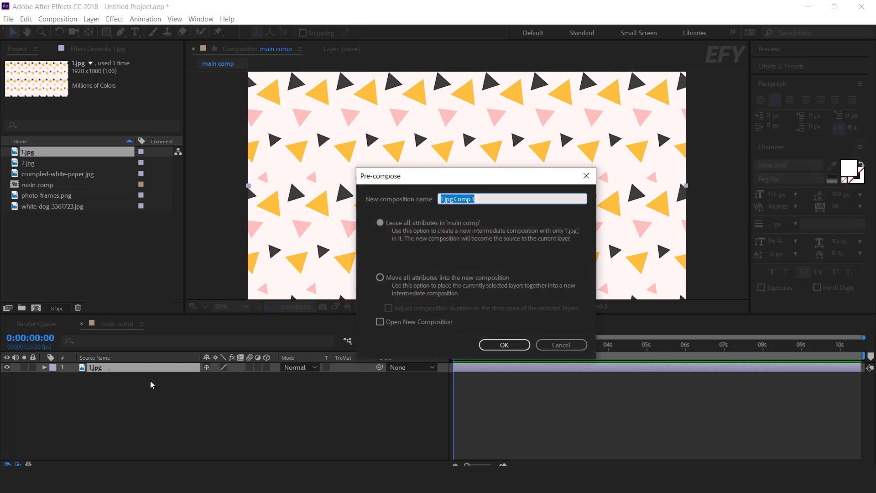
{"action": "left_click", "coordinate": [431, 283]}
{"action": "left_click", "coordinate": [478, 204]}
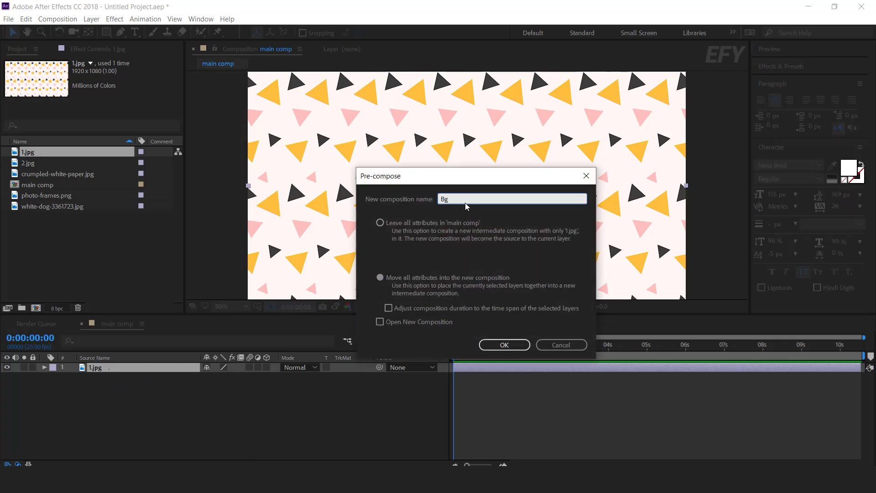
{"action": "key", "text": "Return"}
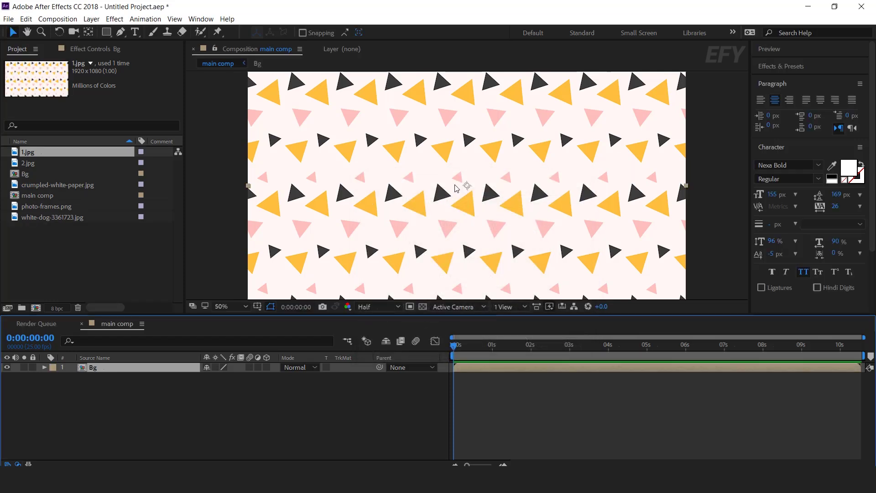
Scale the Bg layer up so it extends beyond the frame
{"action": "scroll", "coordinate": [455, 187], "scroll_direction": "down", "scroll_amount": 2}
{"action": "left_click_drag", "start_coordinate": [578, 248], "coordinate": [598, 266]}
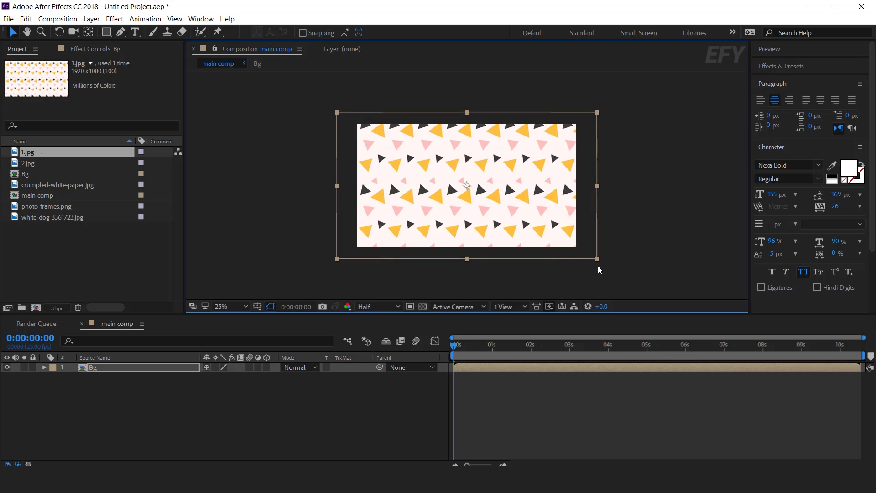
{"action": "scroll", "coordinate": [599, 267], "scroll_direction": "up", "scroll_amount": 2}
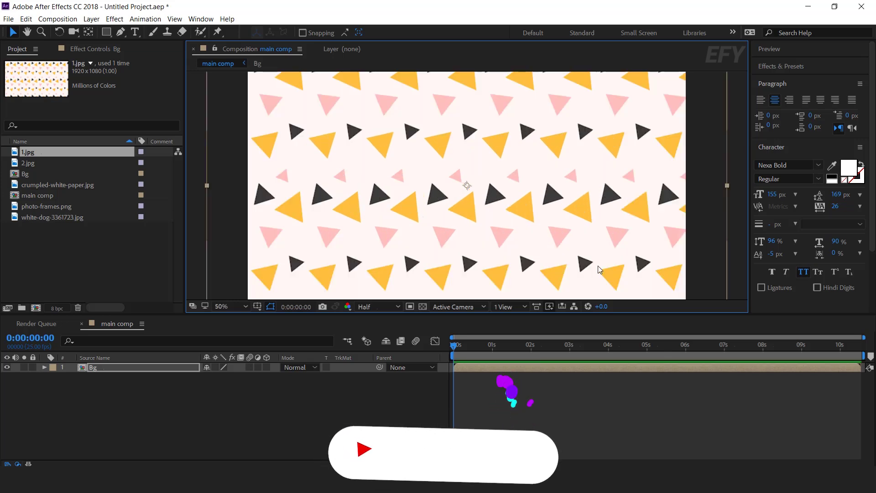
{"action": "scroll", "coordinate": [600, 270], "scroll_direction": "down", "scroll_amount": 2}
{"action": "left_click", "coordinate": [273, 397]}
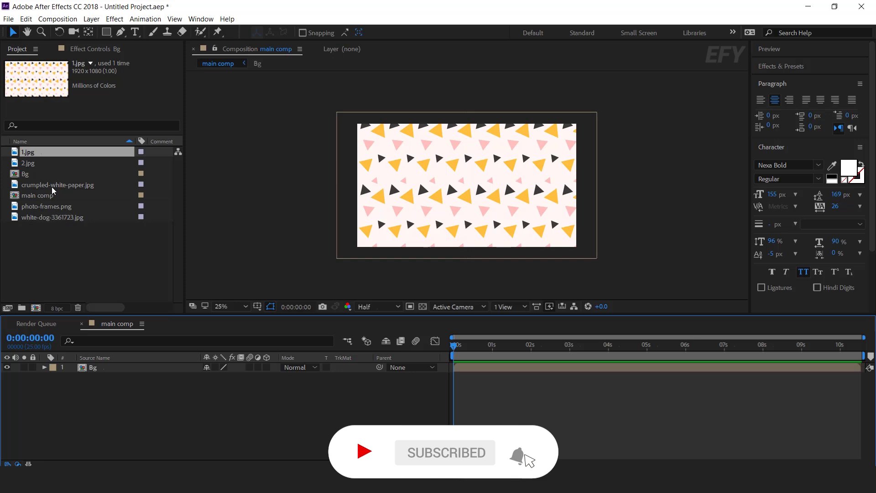
{"action": "left_click", "coordinate": [68, 185]}
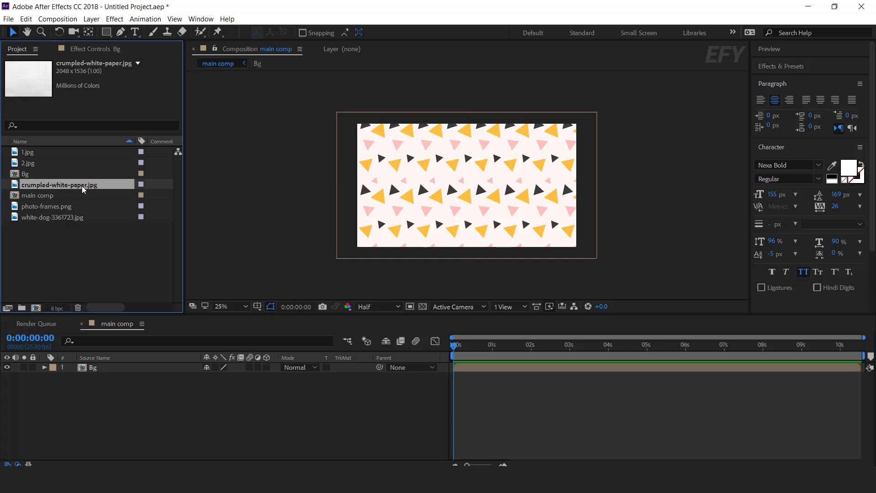
Add crumpled-white-paper.jpg above Bg, enlarge it past the frame, and parent it to Bg
{"action": "left_click_drag", "start_coordinate": [68, 186], "coordinate": [160, 366]}
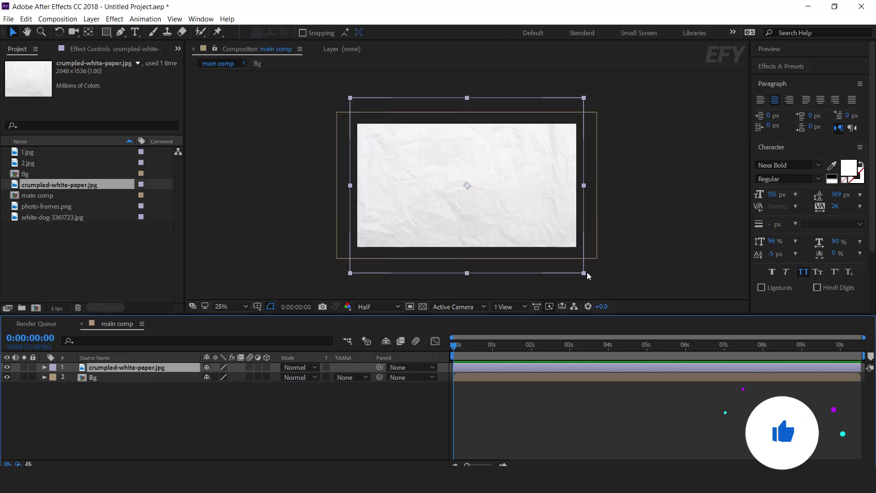
{"action": "left_click_drag", "start_coordinate": [584, 273], "coordinate": [595, 281]}
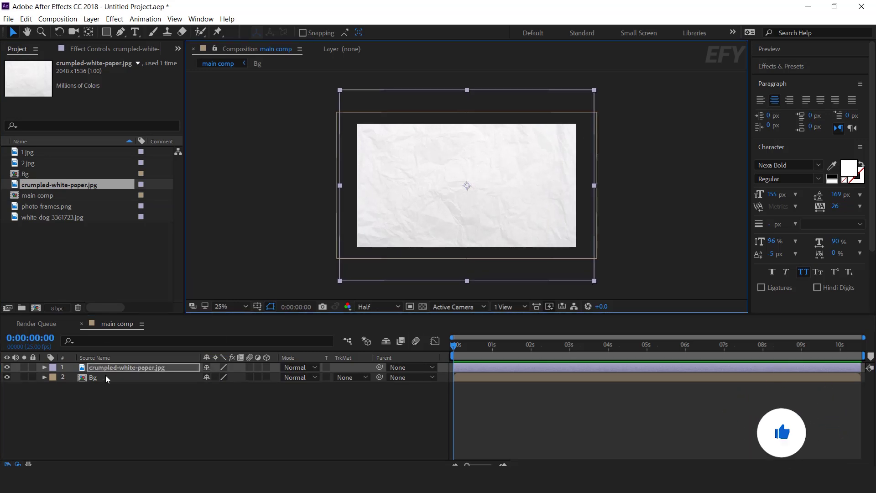
{"action": "left_click", "coordinate": [144, 368]}
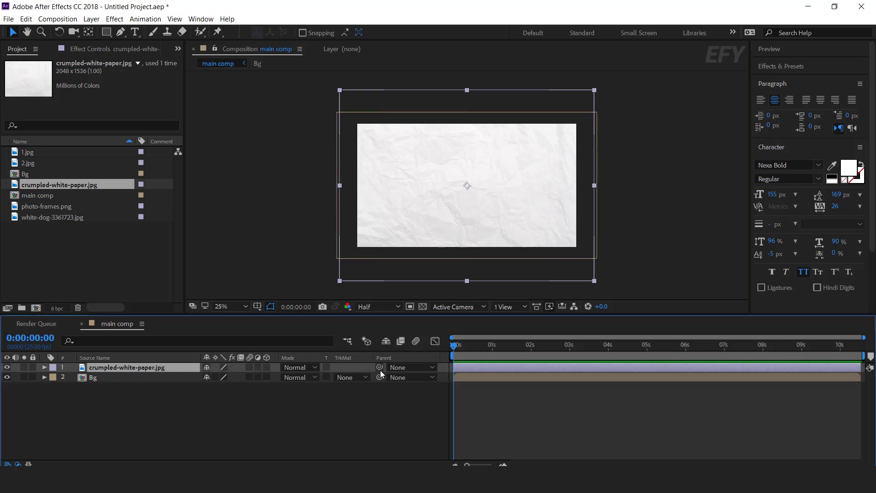
{"action": "left_click_drag", "start_coordinate": [380, 368], "coordinate": [125, 380]}
{"action": "left_click", "coordinate": [139, 379]}
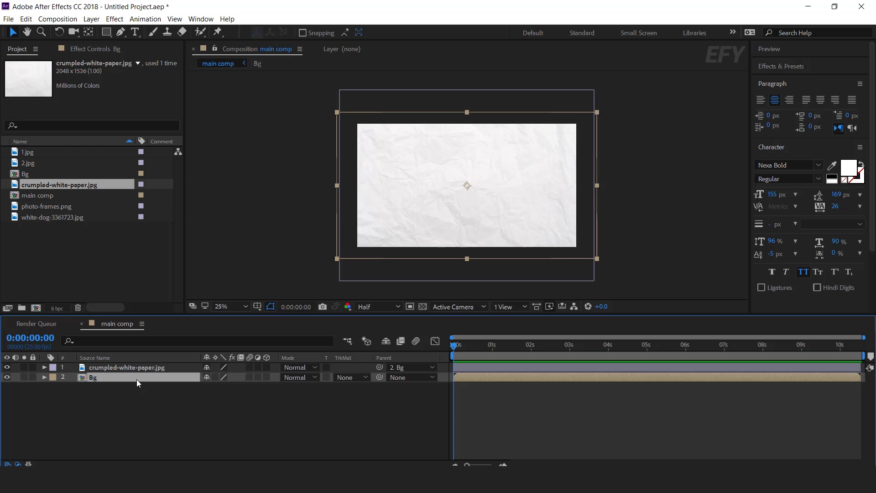
Keyframe Bg's Position and Rotation, then at frame 10 set 1028,540 and +1.8°
{"action": "key", "text": "p"}
{"action": "key", "text": "shift+r"}
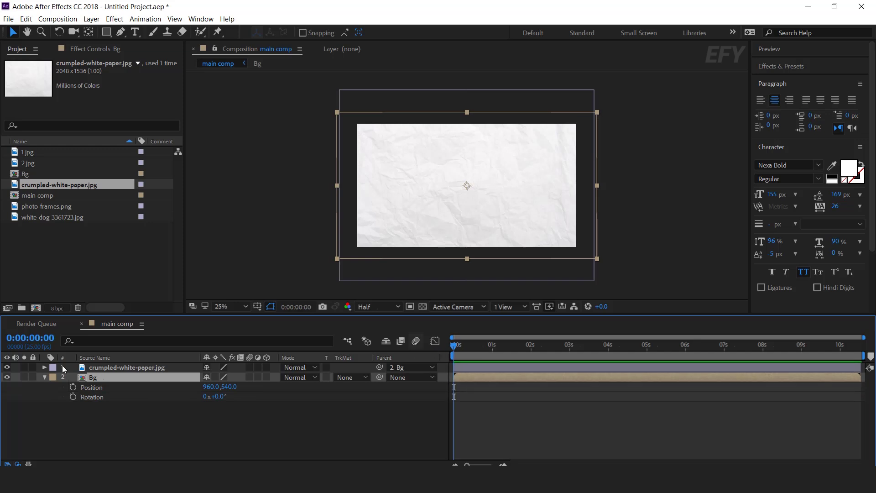
{"action": "left_click", "coordinate": [73, 388]}
{"action": "left_click", "coordinate": [74, 397]}
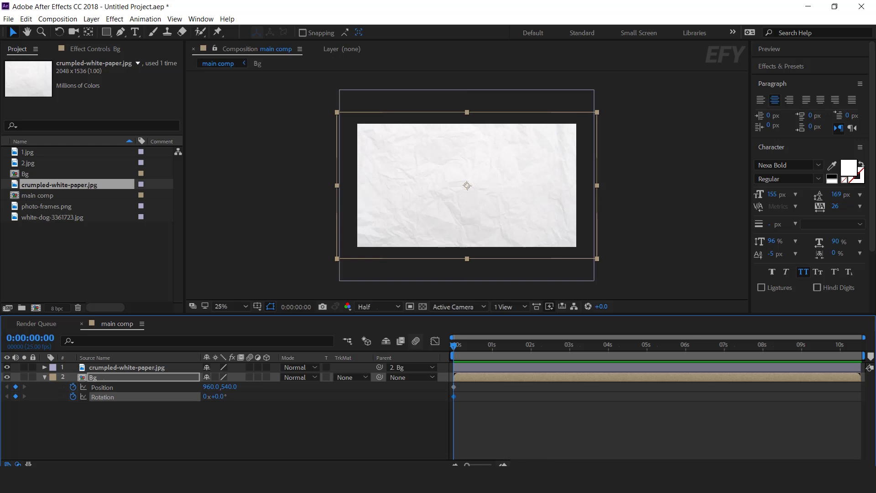
{"action": "key", "text": "shift+Page_Down"}
{"action": "key", "text": "equal"}
{"action": "key", "text": "equal"}
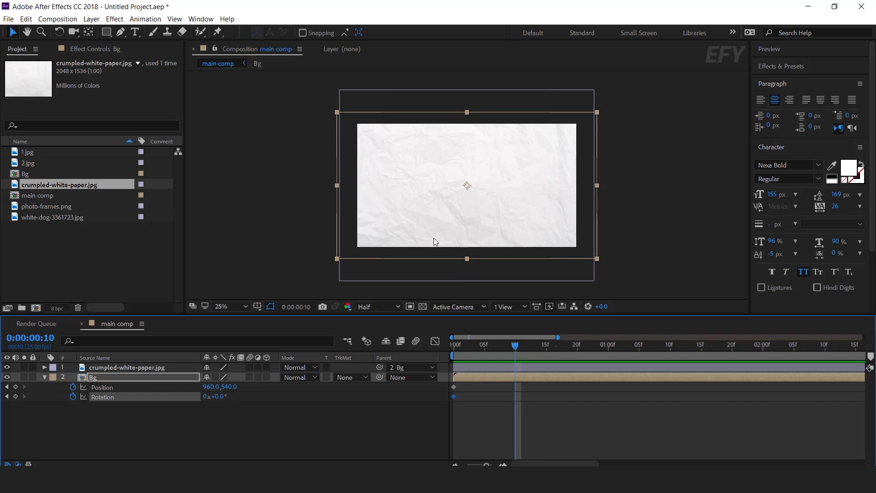
{"action": "left_click_drag", "start_coordinate": [433, 242], "coordinate": [441, 241]}
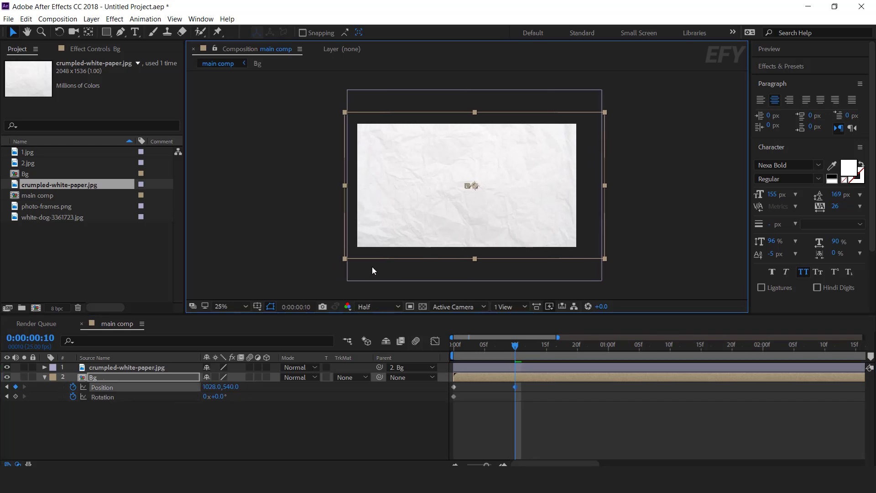
{"action": "left_click_drag", "start_coordinate": [219, 401], "coordinate": [231, 403]}
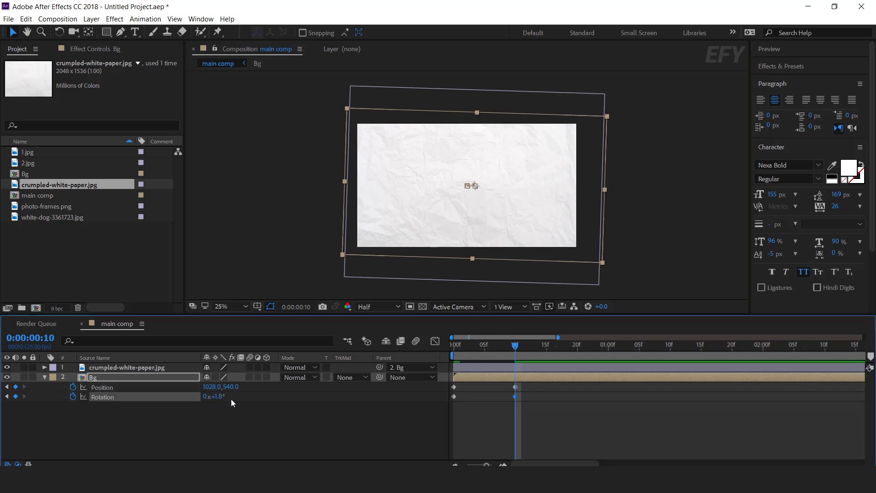
Add further Bg poses: -0.9° at 0:00:00:20, 996,524 and -0.2° at 0:00:01:05, then another shift left
{"action": "key", "text": "shift+Page_Down"}
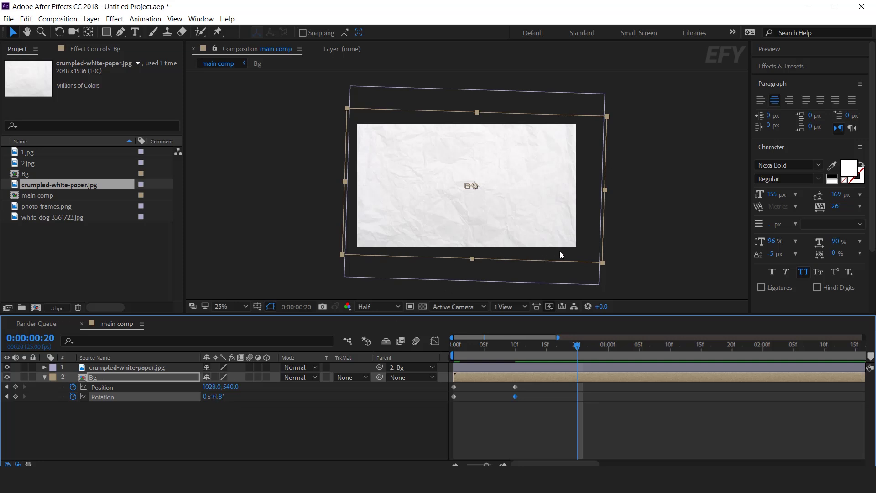
{"action": "left_click_drag", "start_coordinate": [560, 251], "coordinate": [551, 249]}
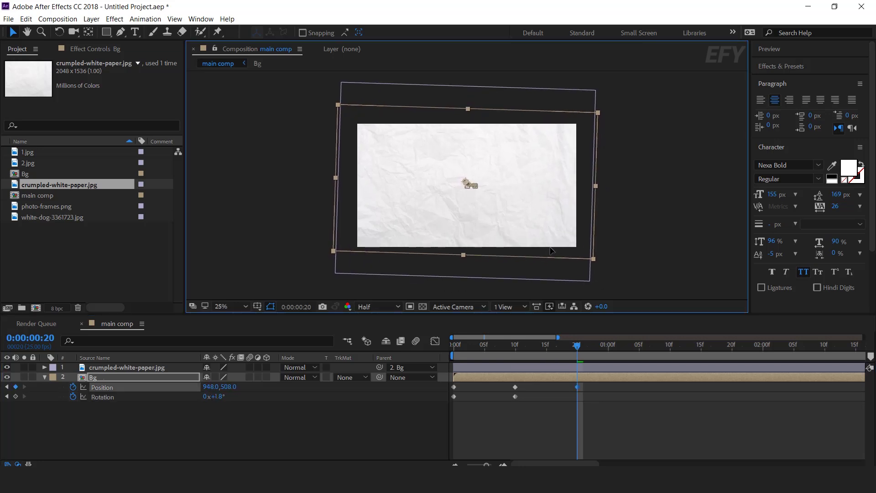
{"action": "left_click_drag", "start_coordinate": [220, 399], "coordinate": [205, 398]}
{"action": "key", "text": "space"}
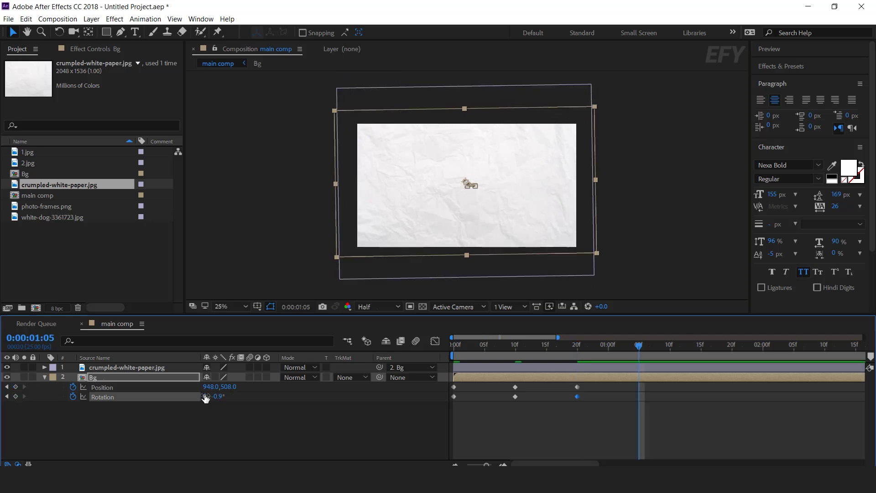
{"action": "left_click_drag", "start_coordinate": [385, 248], "coordinate": [390, 250]}
{"action": "left_click_drag", "start_coordinate": [223, 398], "coordinate": [228, 398]}
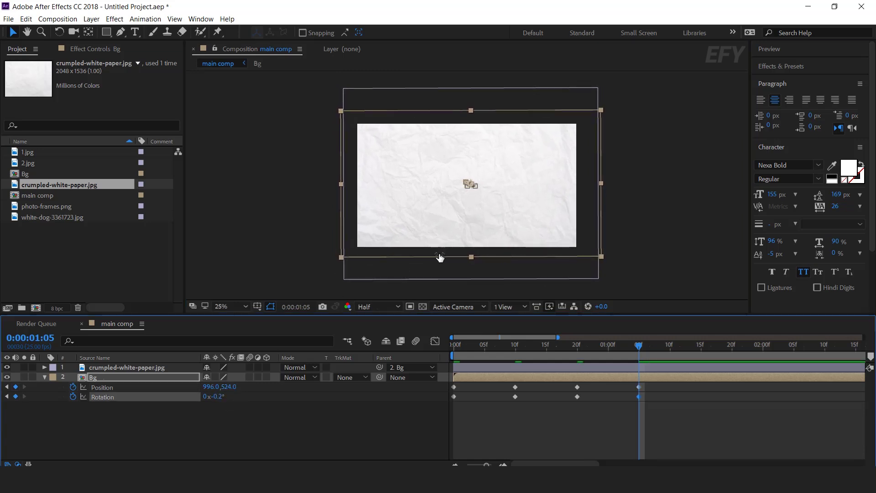
{"action": "key", "text": "shift+Page_Down"}
{"action": "left_click_drag", "start_coordinate": [586, 193], "coordinate": [580, 192]}
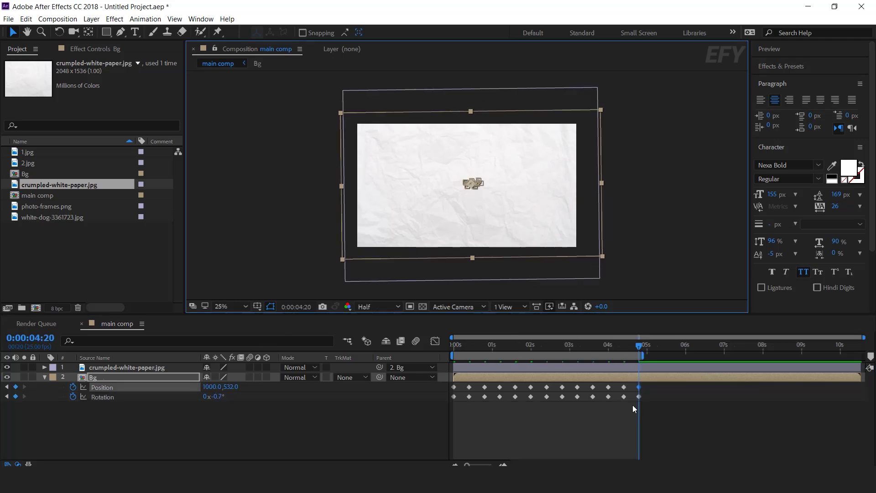
Preview the jittering background from the start, then select all Position and Rotation keyframes
{"action": "left_click_drag", "start_coordinate": [632, 347], "coordinate": [439, 357]}
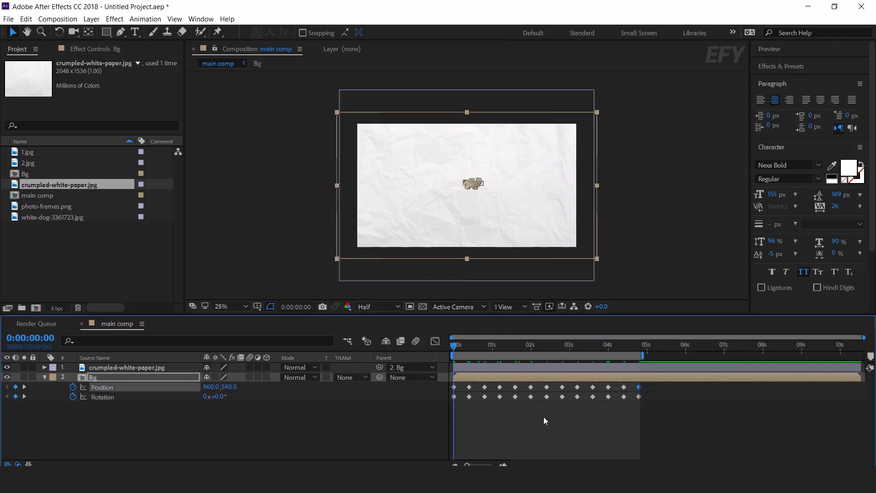
{"action": "key", "text": "space"}
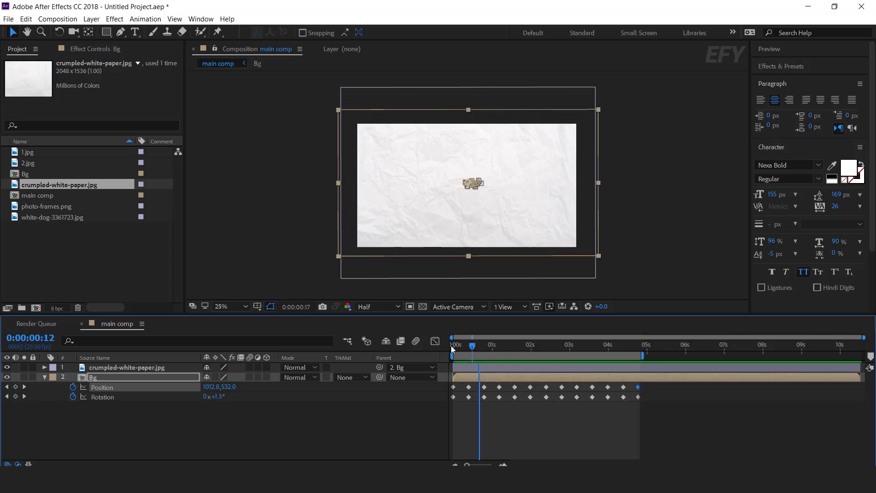
{"action": "key", "text": "space"}
{"action": "left_click_drag", "start_coordinate": [652, 412], "coordinate": [442, 384]}
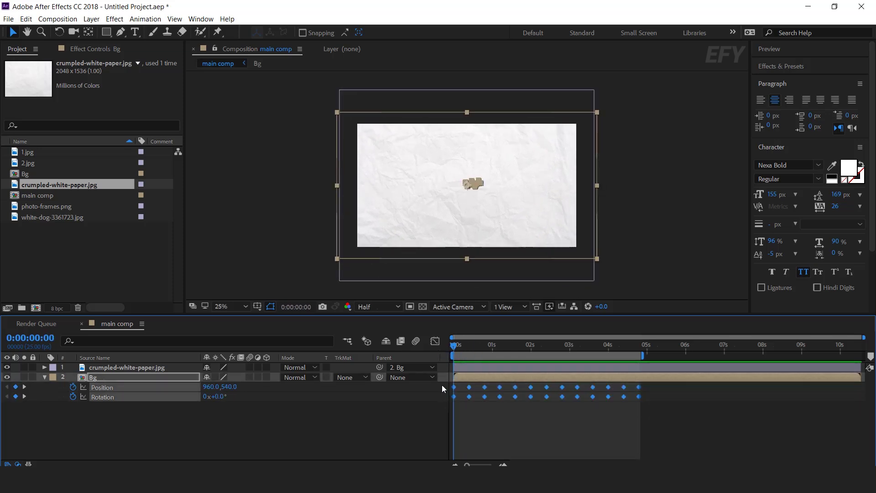
{"action": "right_click", "coordinate": [640, 387]}
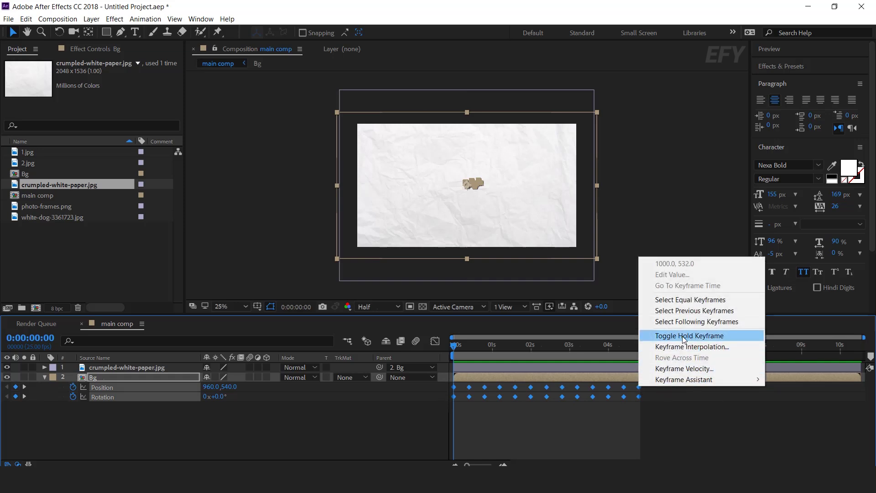
Convert all selected Bg keyframes to hold keyframes and preview the jerky motion from the start
{"action": "left_click", "coordinate": [710, 336]}
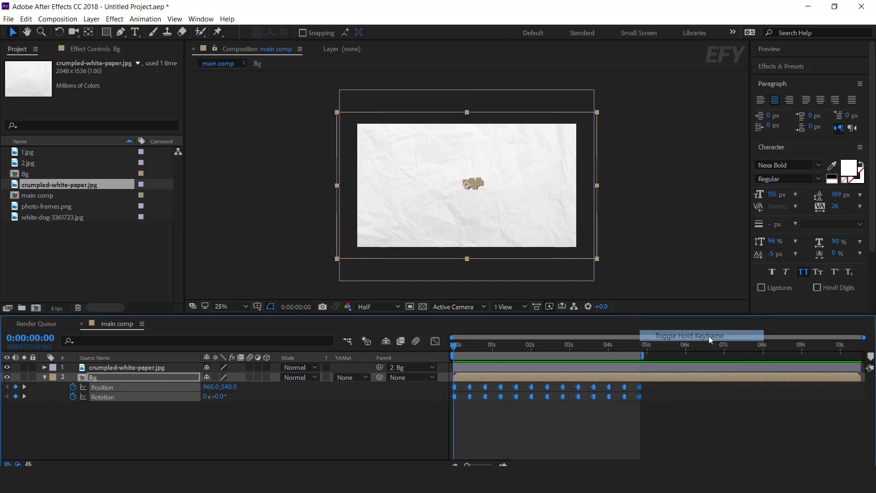
{"action": "left_click", "coordinate": [503, 464]}
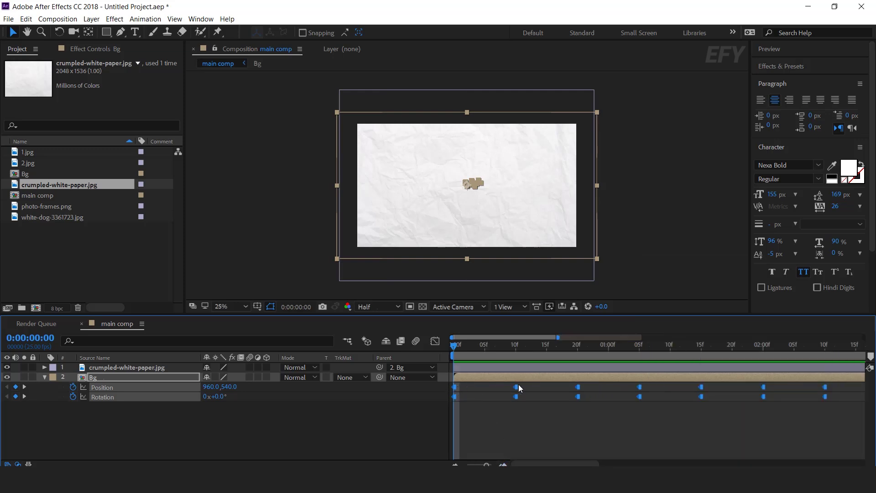
{"action": "left_click", "coordinate": [578, 344]}
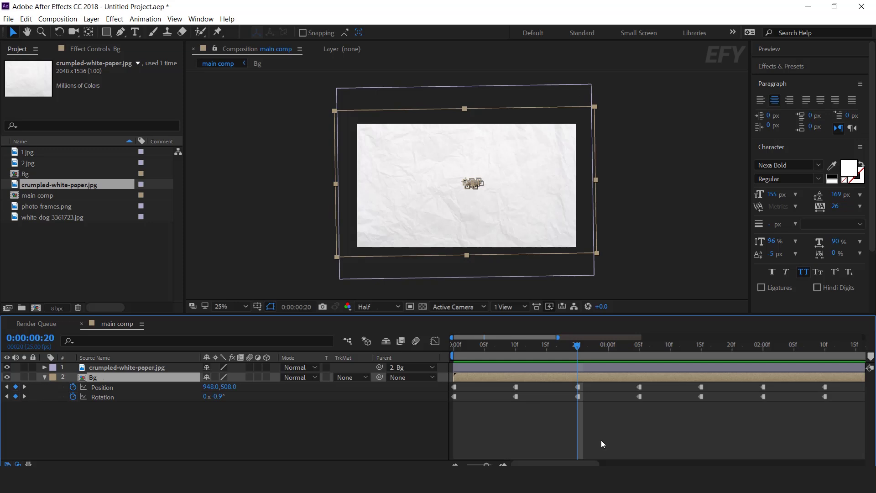
{"action": "key", "text": "semicolon"}
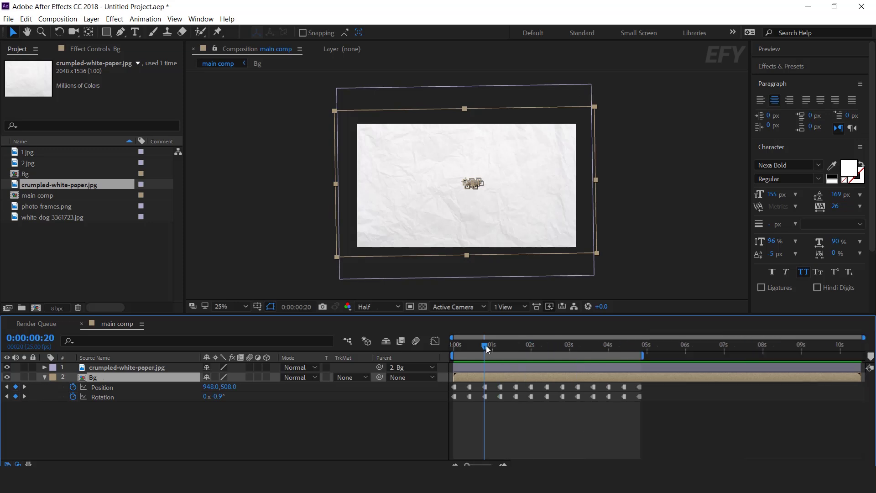
{"action": "key", "text": "Home"}
{"action": "key", "text": "space"}
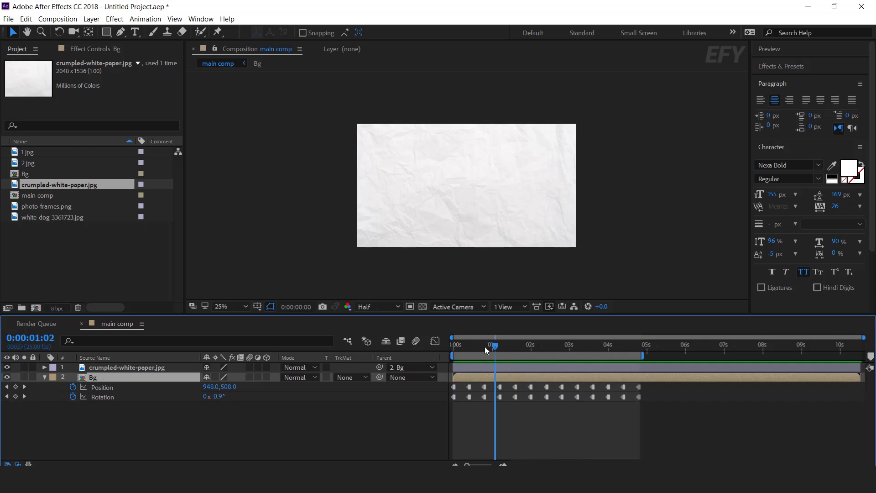
{"action": "left_click_drag", "start_coordinate": [485, 347], "coordinate": [519, 347]}
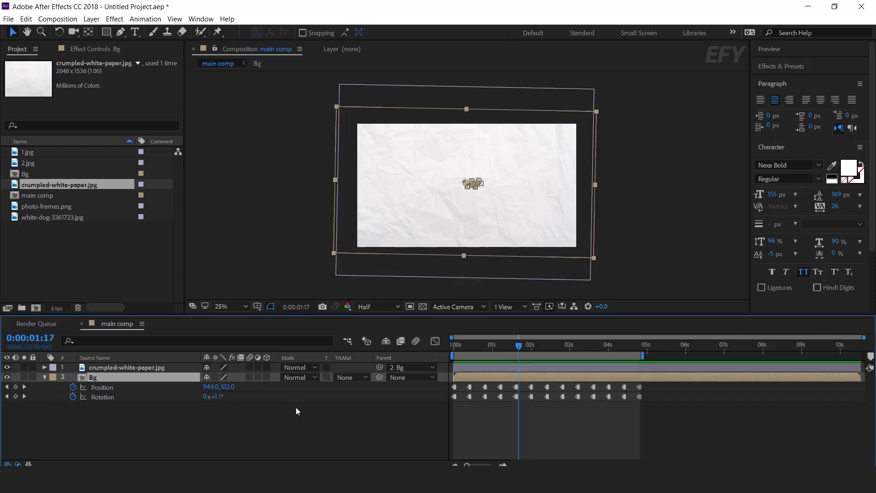
Set the crumpled-white-paper.jpg layer's blend mode to Multiply
{"action": "left_click", "coordinate": [296, 407]}
{"action": "left_click", "coordinate": [138, 366]}
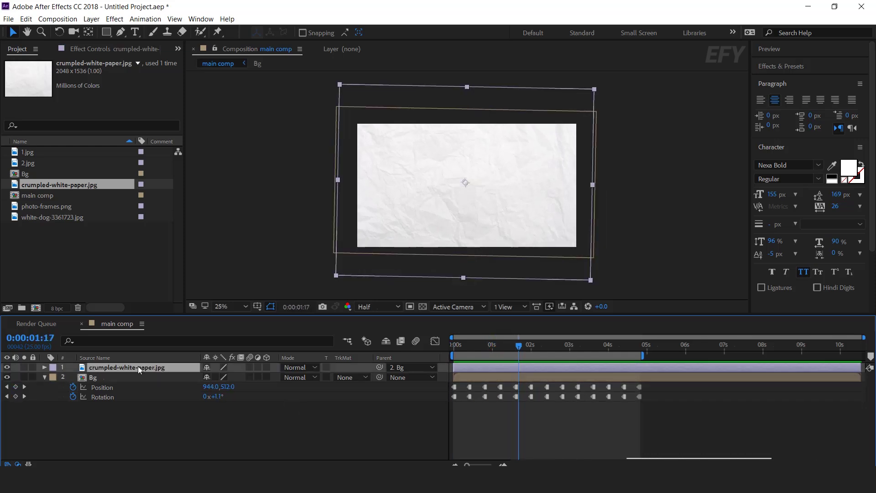
{"action": "left_click", "coordinate": [313, 368]}
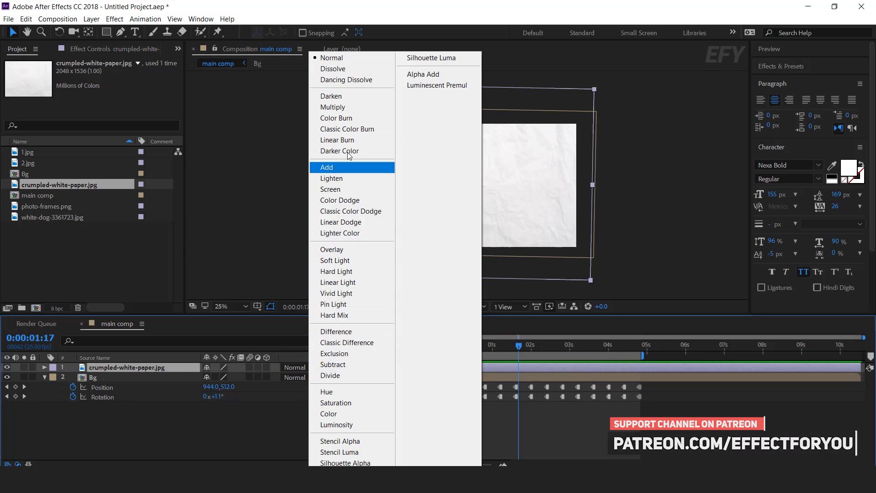
{"action": "left_click", "coordinate": [344, 107]}
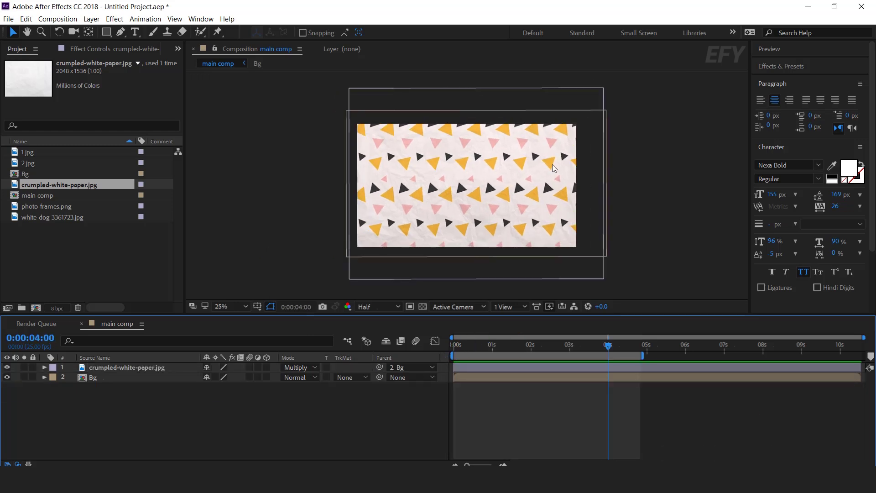
Make a new composition with width 1200, height 400, named text1
{"action": "left_click", "coordinate": [64, 254]}
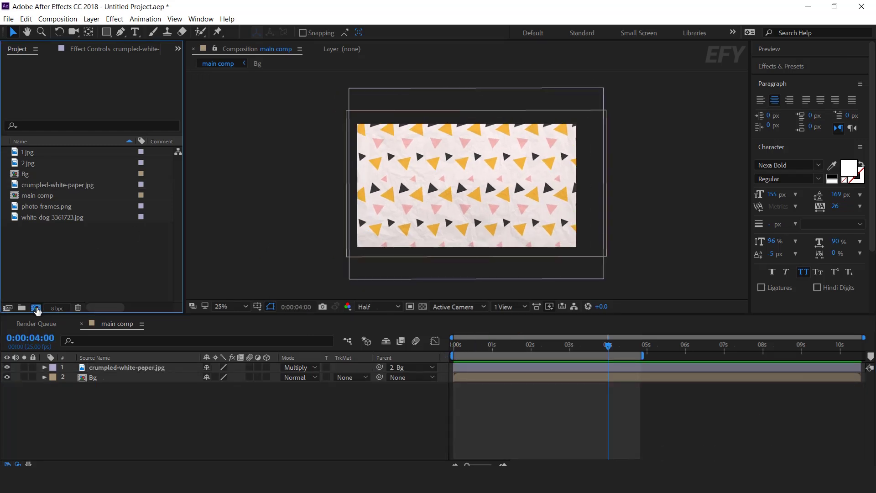
{"action": "left_click", "coordinate": [36, 308]}
{"action": "left_click_drag", "start_coordinate": [433, 101], "coordinate": [574, 86]}
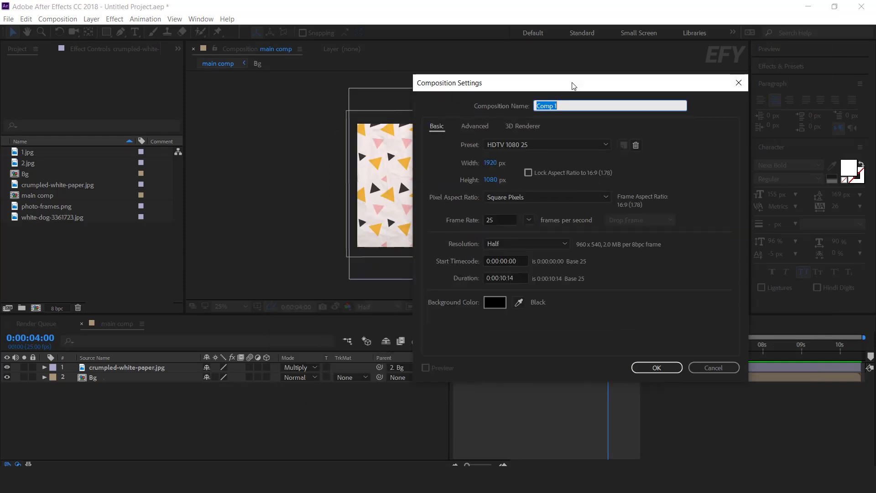
{"action": "left_click", "coordinate": [490, 163]}
{"action": "type", "text": "1200"}
{"action": "key", "text": "Tab"}
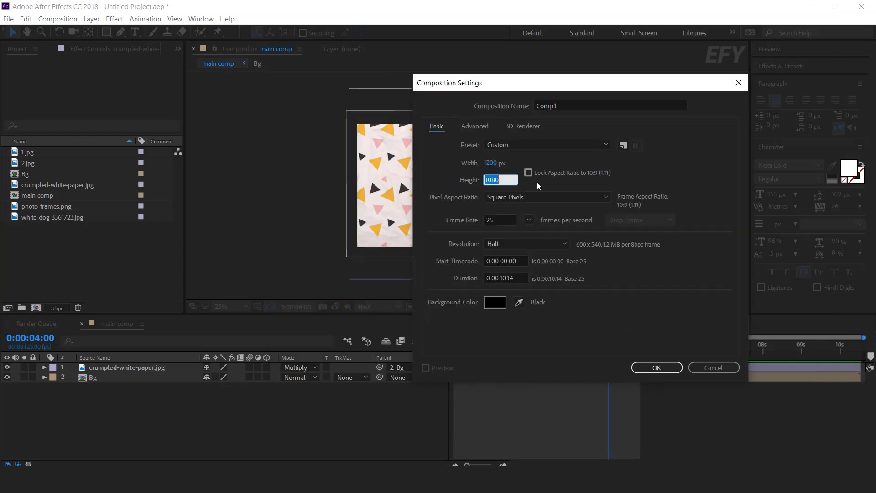
{"action": "type", "text": "400"}
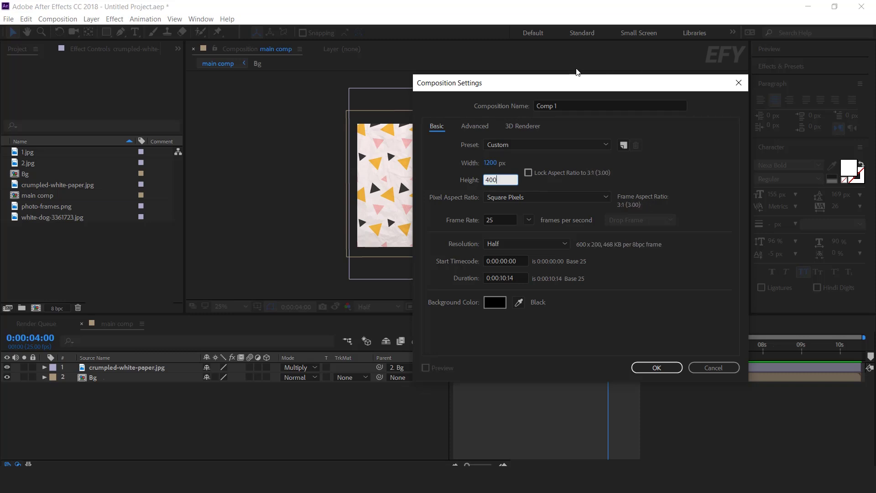
{"action": "left_click_drag", "start_coordinate": [561, 106], "coordinate": [526, 107]}
{"action": "type", "text": "t"}
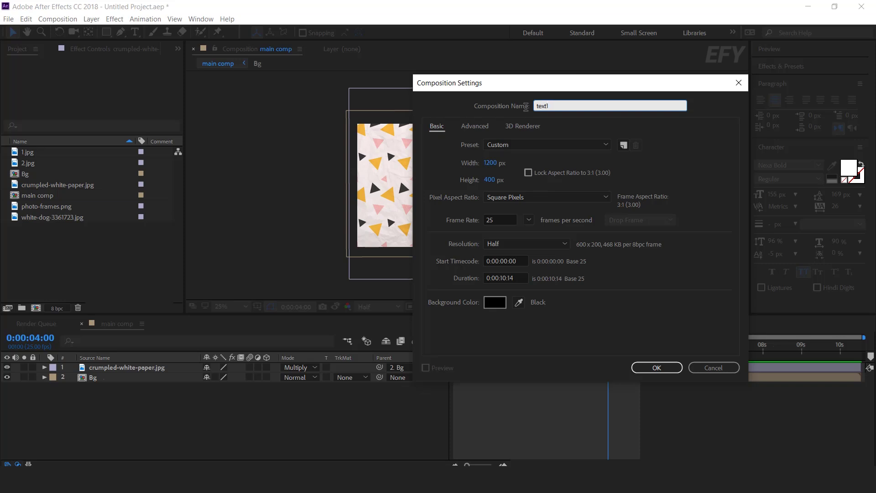
{"action": "type", "text": "ext1"}
{"action": "key", "text": "Return"}
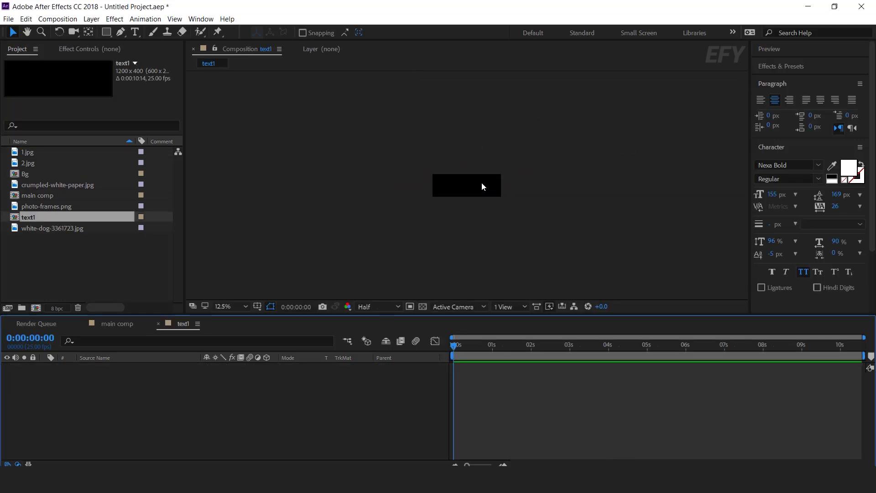
Paste the white PAPER text layer into text1, centre it, and open AEJuice Font Previewer
{"action": "key", "text": "period"}
{"action": "key", "text": "period"}
{"action": "key", "text": "period"}
{"action": "key", "text": "period"}
{"action": "key", "text": "ctrl+v"}
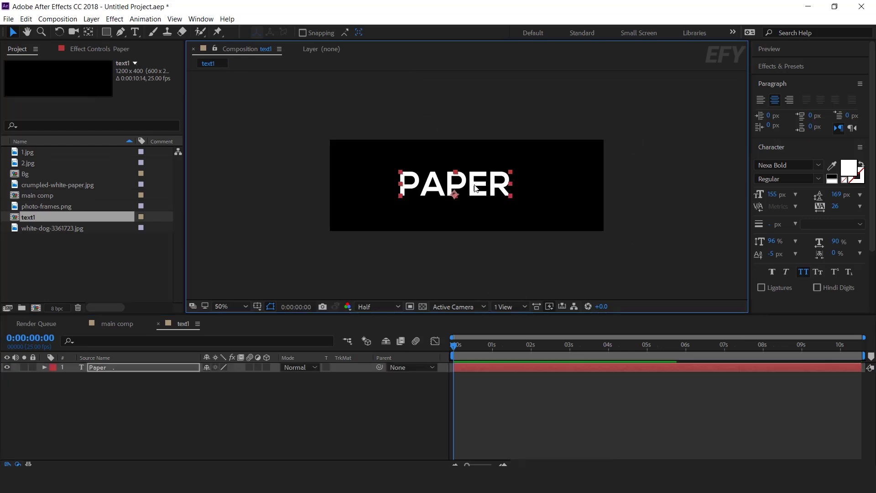
{"action": "left_click_drag", "start_coordinate": [469, 179], "coordinate": [467, 181]}
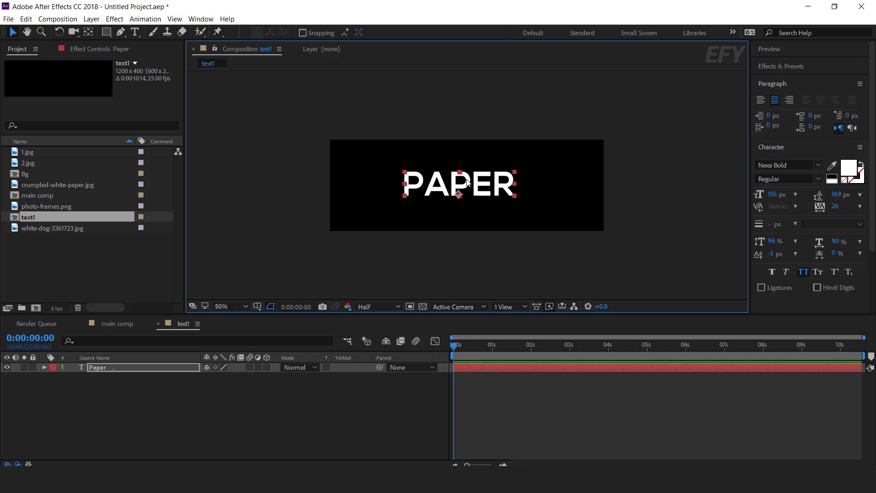
{"action": "left_click", "coordinate": [208, 20]}
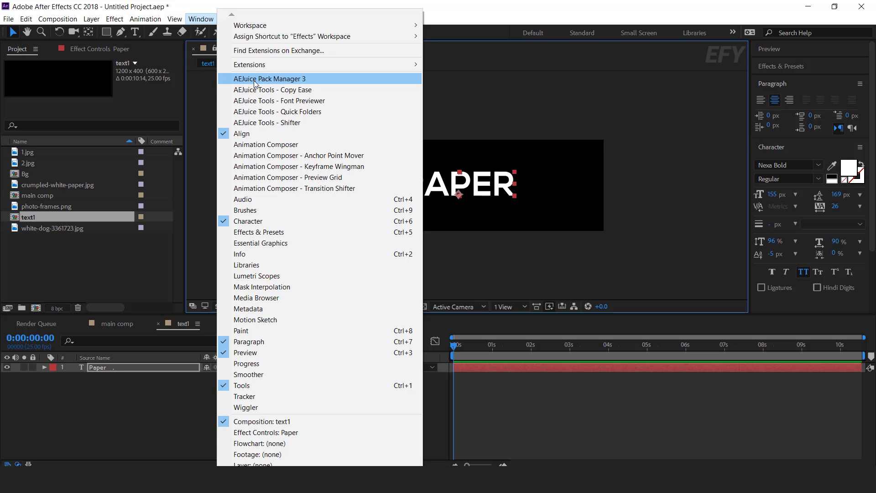
{"action": "left_click", "coordinate": [318, 104]}
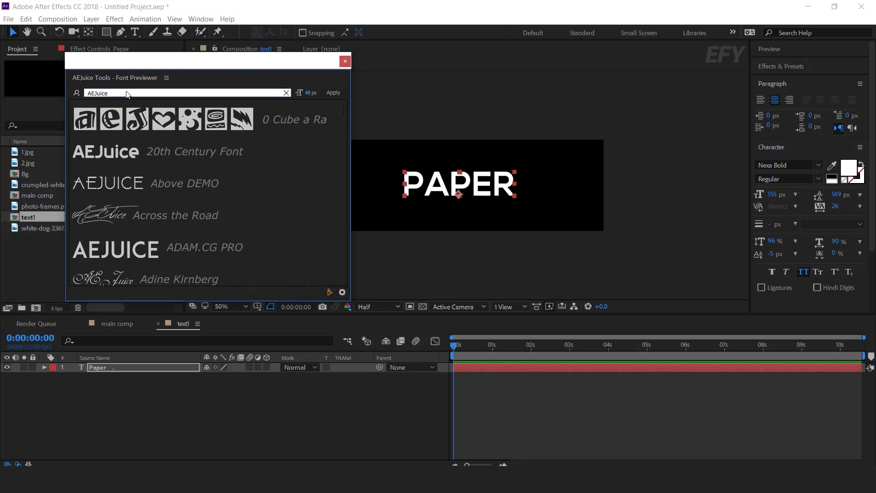
Set the previewer's sample text to 'paper' and try the Aku & Kamu font on the title
{"action": "double_click", "coordinate": [153, 92]}
{"action": "type", "text": "paper"}
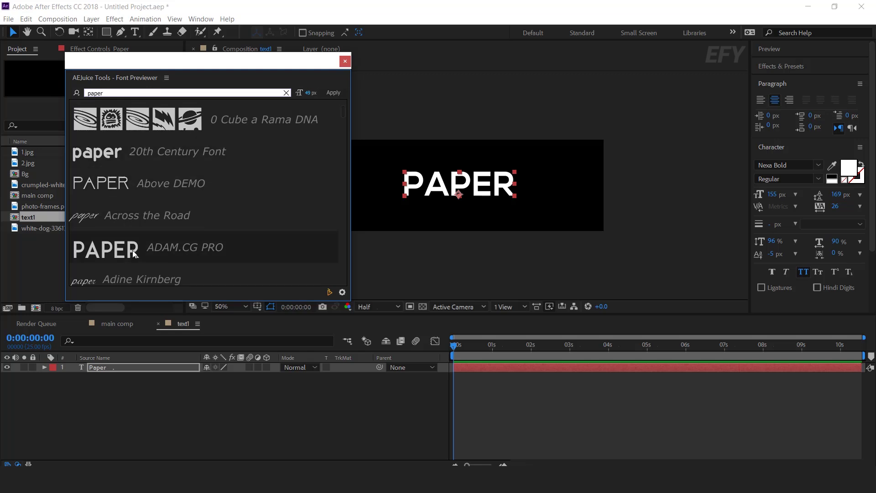
{"action": "scroll", "coordinate": [161, 180], "scroll_direction": "down", "scroll_amount": 4}
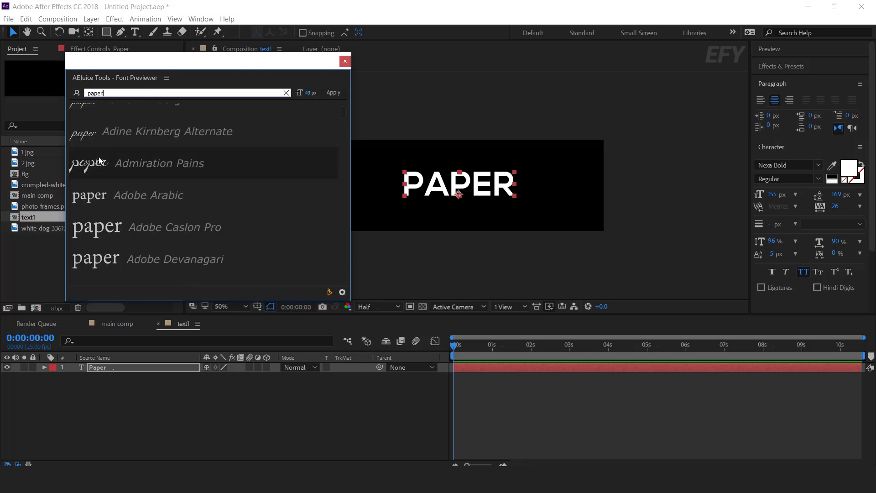
{"action": "left_click_drag", "start_coordinate": [159, 308], "coordinate": [159, 416]}
{"action": "scroll", "coordinate": [139, 215], "scroll_direction": "down", "scroll_amount": 10}
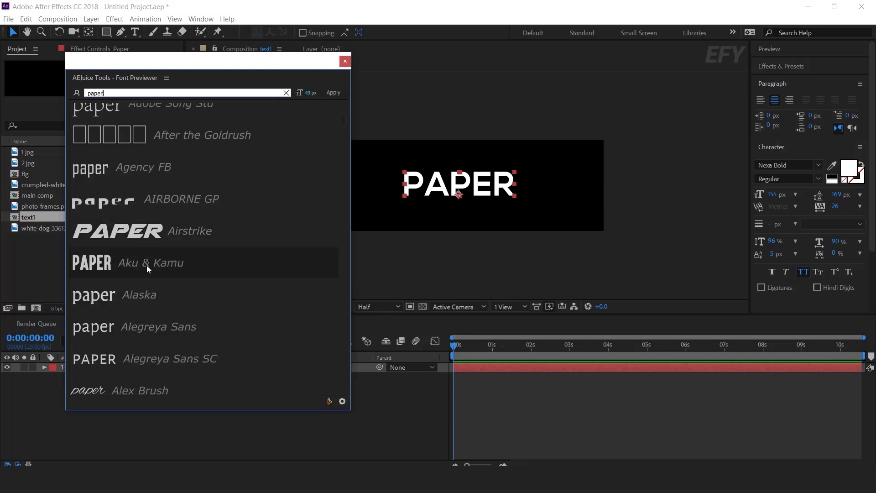
{"action": "left_click", "coordinate": [105, 264]}
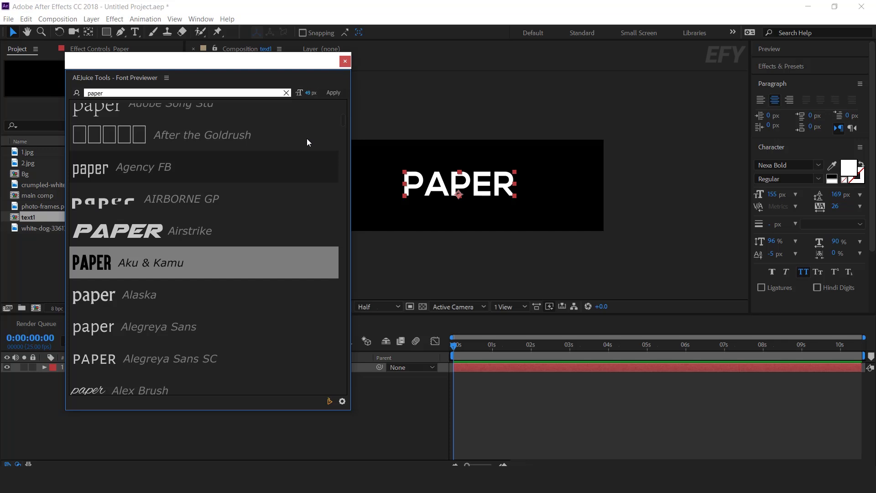
{"action": "left_click", "coordinate": [333, 93]}
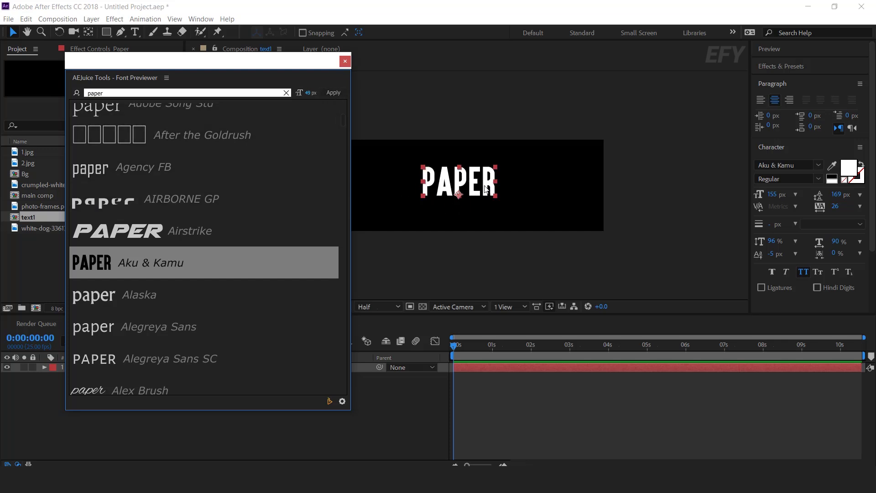
Apply Hey Comic to the PAPER title and close the Font Previewer
{"action": "scroll", "coordinate": [188, 264], "scroll_direction": "down", "scroll_amount": 20}
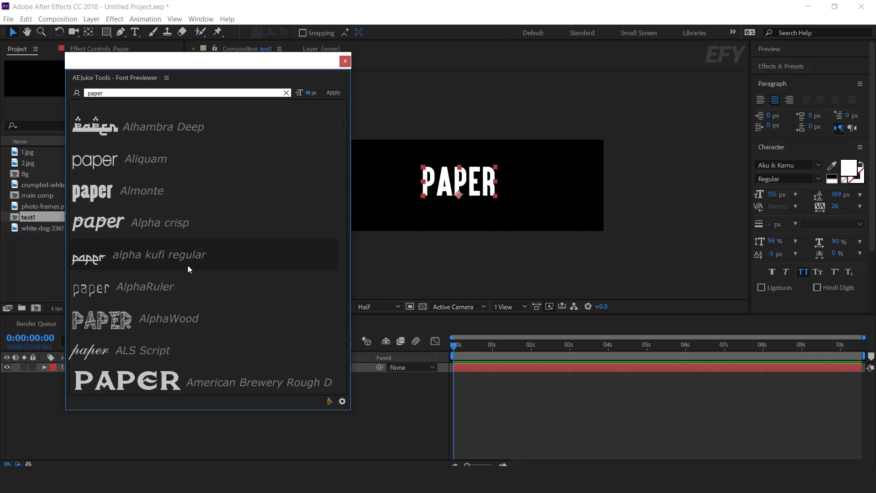
{"action": "scroll", "coordinate": [185, 267], "scroll_direction": "down", "scroll_amount": 15}
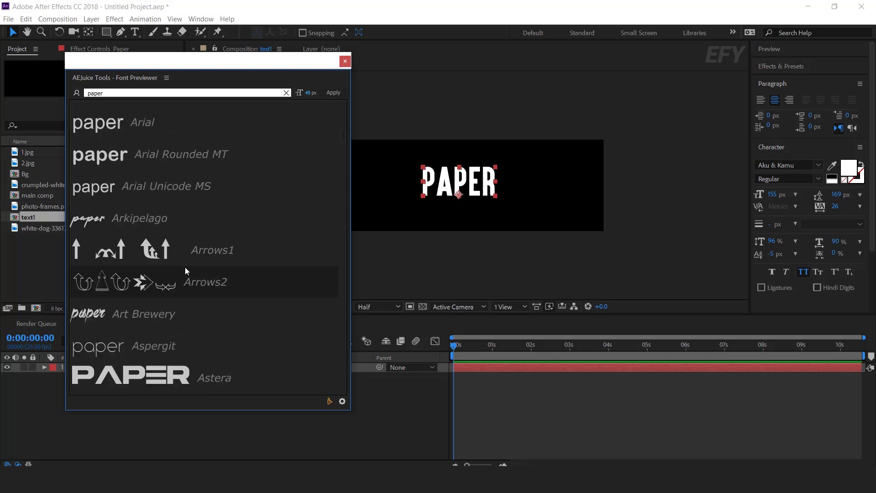
{"action": "left_click", "coordinate": [176, 304]}
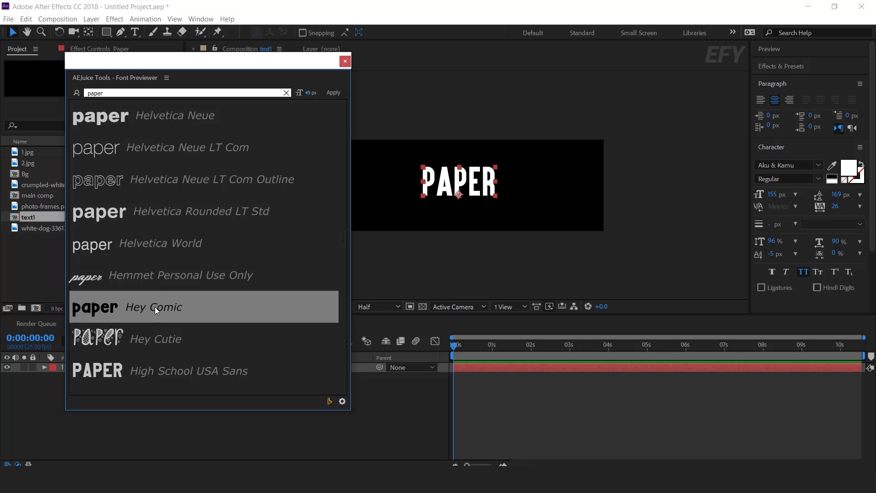
{"action": "left_click", "coordinate": [334, 93]}
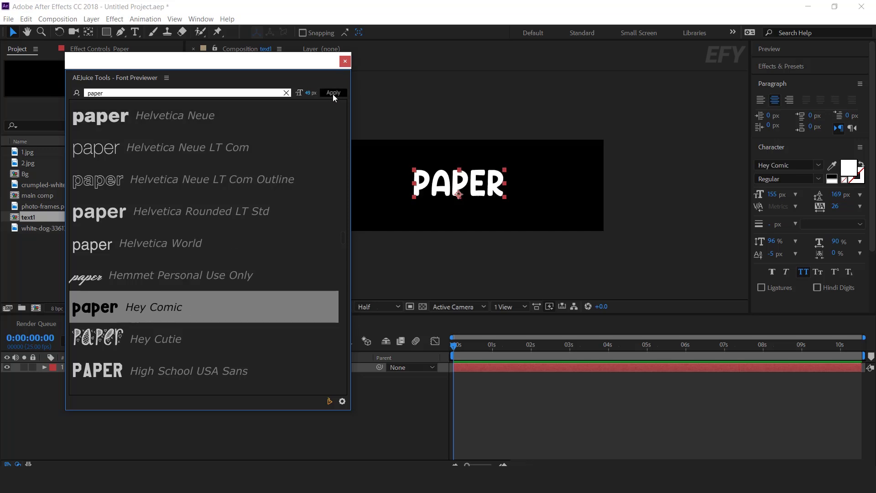
{"action": "left_click", "coordinate": [345, 61]}
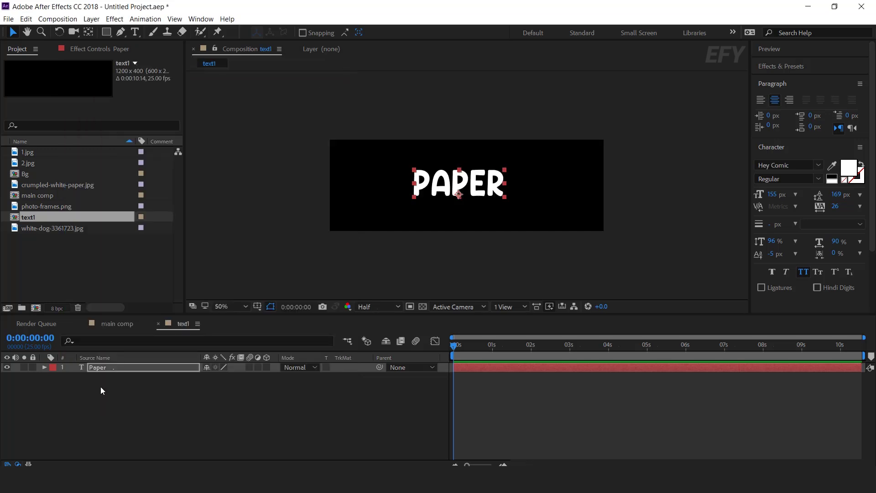
Give the PAPER text a bright red FF0101 fill
{"action": "left_click", "coordinate": [850, 168]}
{"action": "left_click_drag", "start_coordinate": [199, 170], "coordinate": [186, 107]}
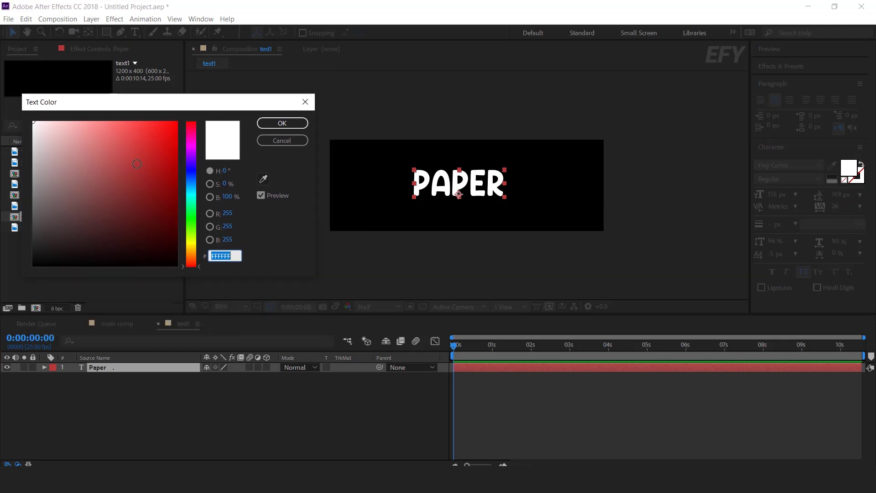
{"action": "left_click", "coordinate": [176, 122]}
{"action": "left_click", "coordinate": [283, 123]}
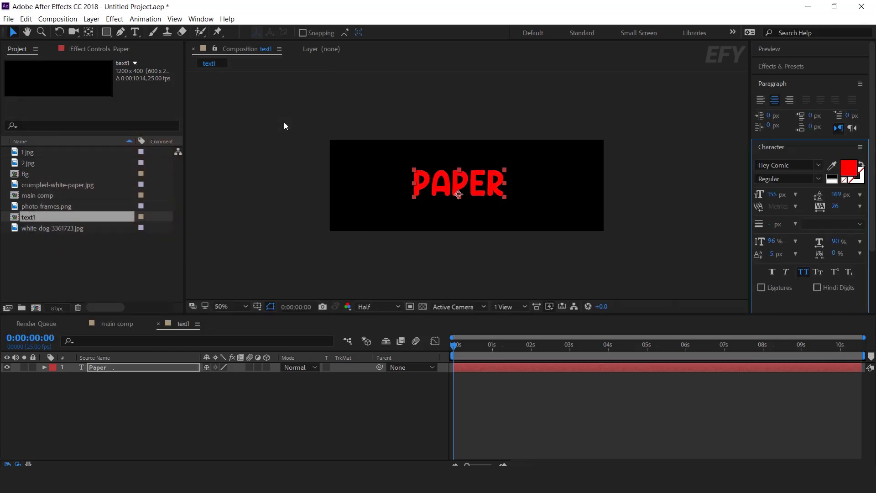
Add a 37 px white outline and widen the PAPER tracking to 163
{"action": "left_click", "coordinate": [860, 177]}
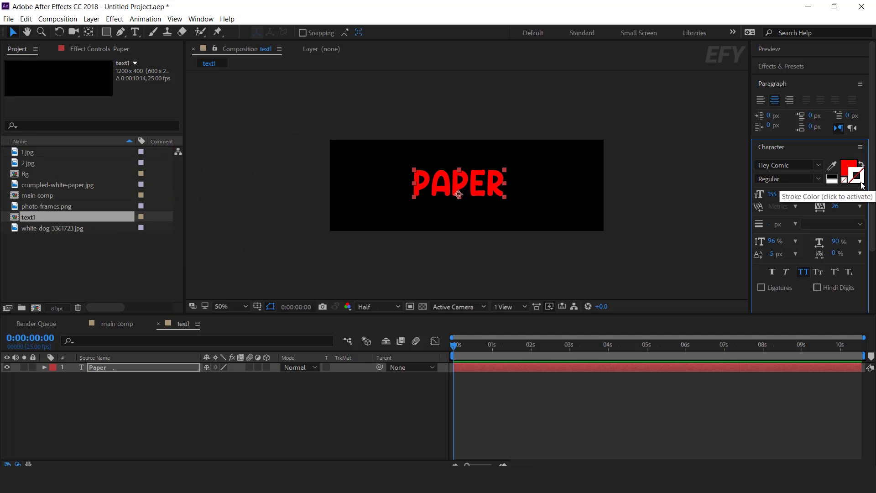
{"action": "left_click_drag", "start_coordinate": [771, 224], "coordinate": [793, 225]}
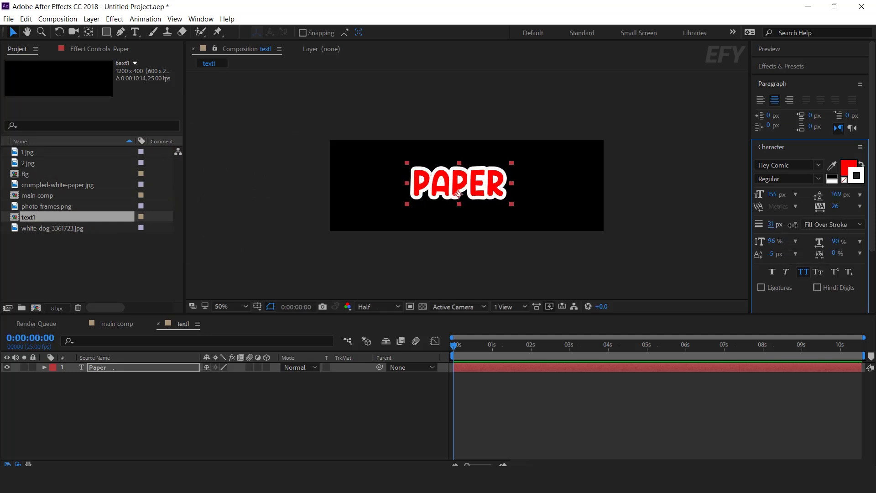
{"action": "key", "text": "slash"}
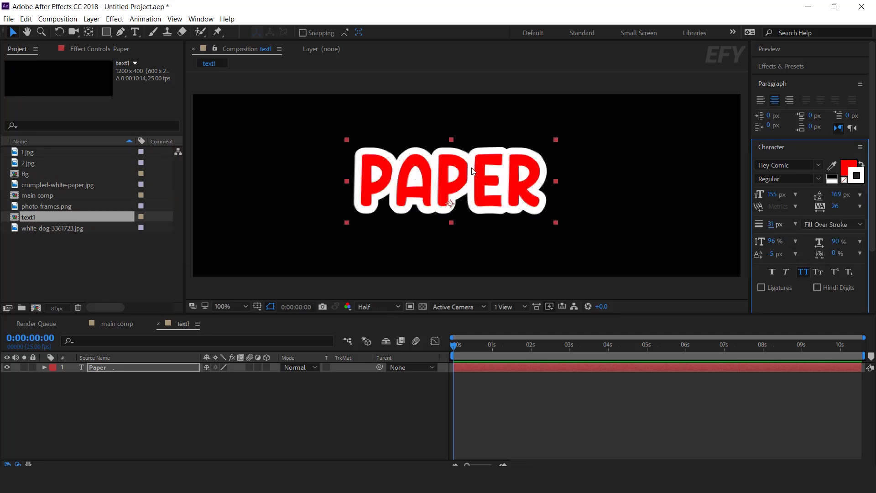
{"action": "left_click_drag", "start_coordinate": [819, 207], "coordinate": [850, 210]}
{"action": "left_click_drag", "start_coordinate": [773, 224], "coordinate": [778, 224]}
{"action": "left_click_drag", "start_coordinate": [836, 206], "coordinate": [840, 206]}
{"action": "key", "text": "comma"}
{"action": "key", "text": "comma"}
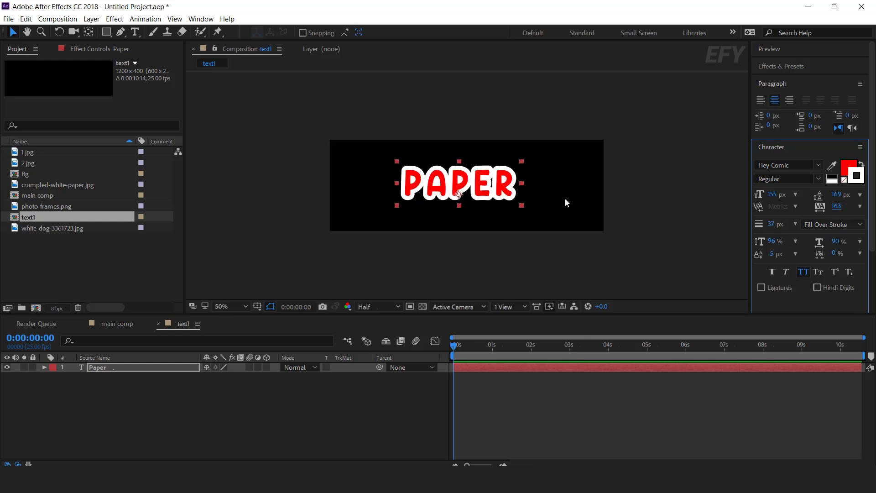
Apply Roughen Edges to the Paper layer with the Spiky edge type
{"action": "left_click", "coordinate": [373, 403]}
{"action": "left_click", "coordinate": [124, 369]}
{"action": "key", "text": "ctrl+space"}
{"action": "type", "text": "r"}
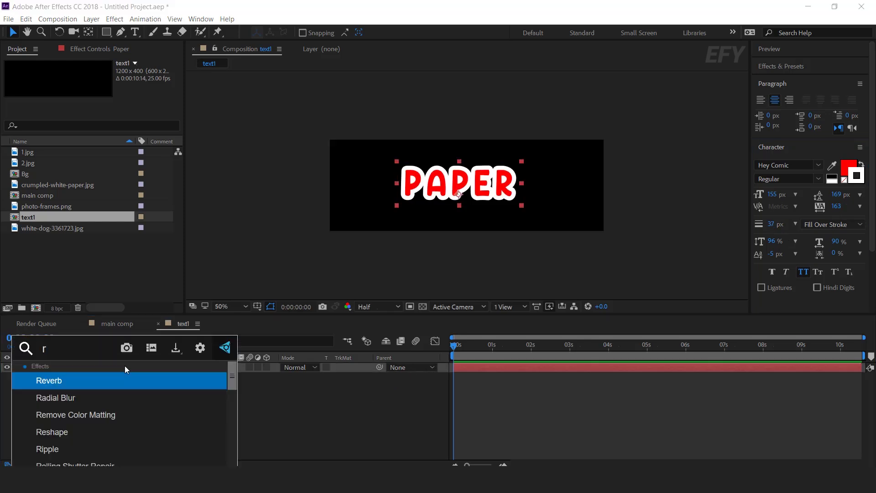
{"action": "type", "text": "oug"}
{"action": "left_click", "coordinate": [82, 382]}
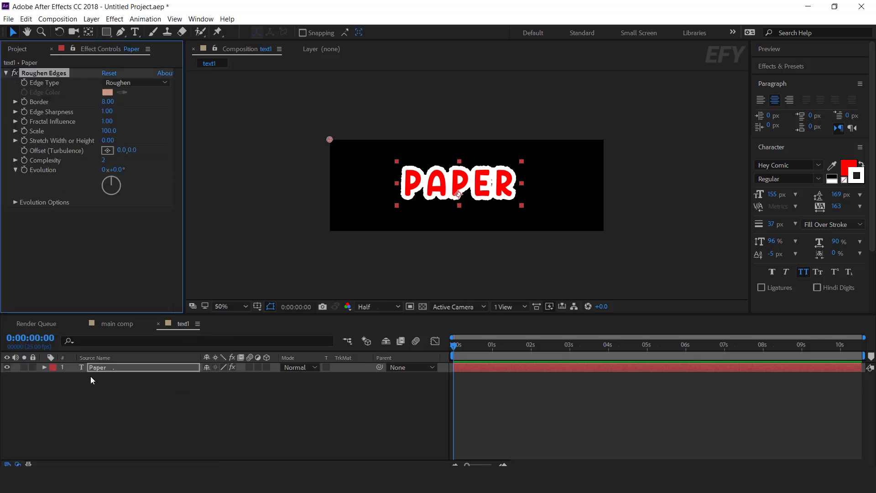
{"action": "key", "text": "period"}
{"action": "key", "text": "period"}
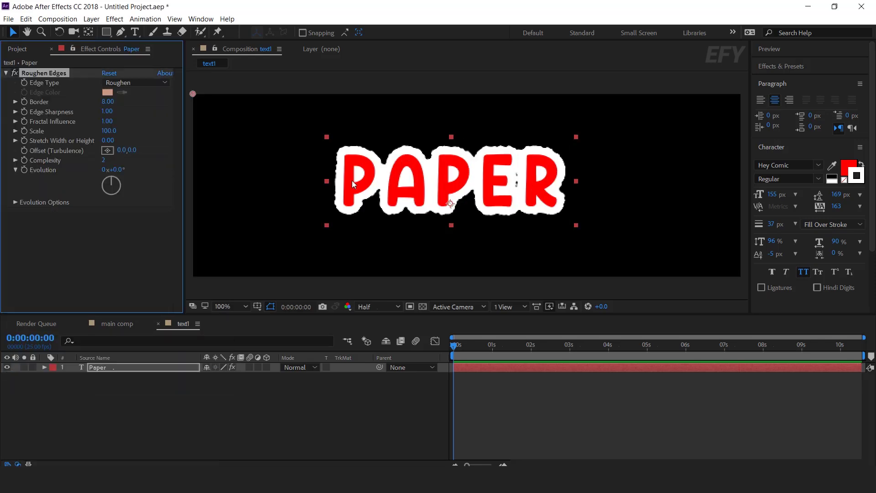
{"action": "left_click", "coordinate": [148, 83]}
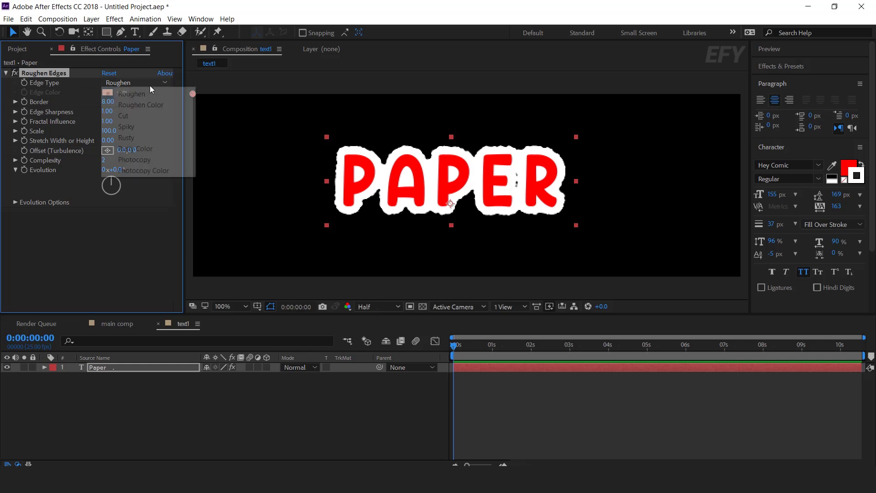
{"action": "left_click", "coordinate": [133, 128]}
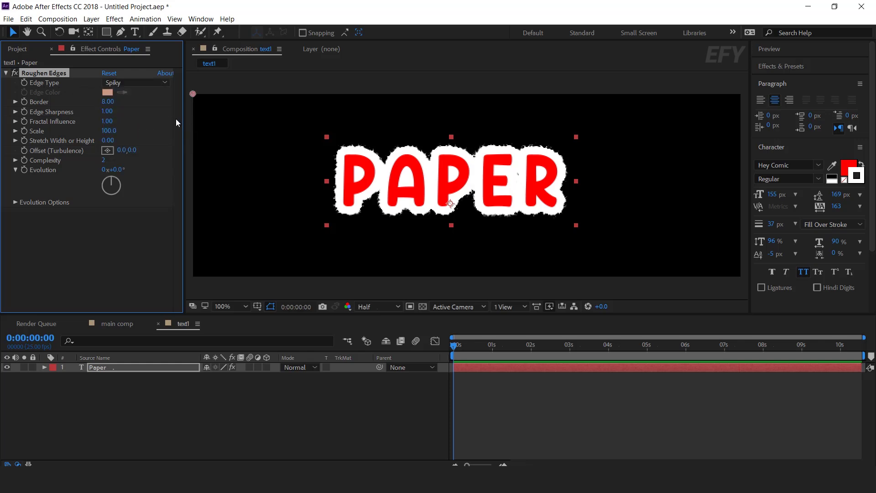
Set Roughen Edges Border 10, Fractal Influence 0.78, Scale 300, then duplicate the effect
{"action": "left_click", "coordinate": [108, 102]}
{"action": "type", "text": "10"}
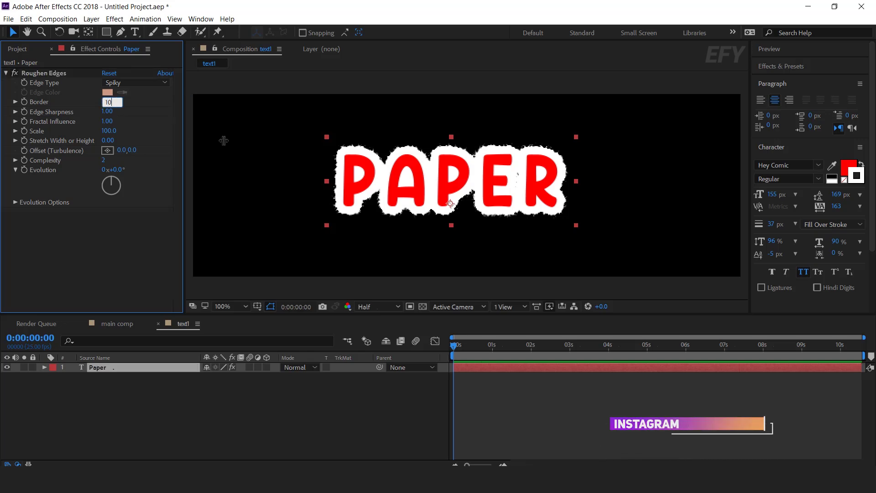
{"action": "key", "text": "Return"}
{"action": "left_click_drag", "start_coordinate": [108, 121], "coordinate": [99, 121]}
{"action": "left_click_drag", "start_coordinate": [108, 131], "coordinate": [114, 131]}
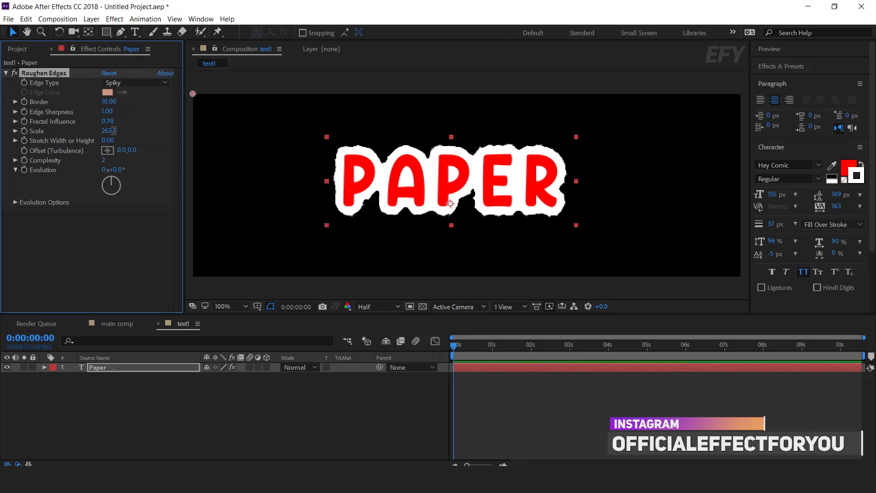
{"action": "left_click", "coordinate": [113, 130]}
{"action": "type", "text": "300"}
{"action": "key", "text": "Return"}
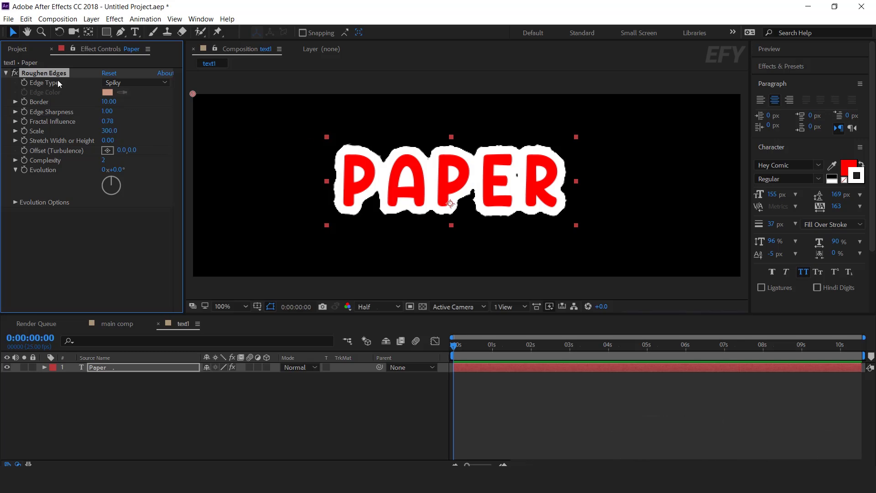
{"action": "key", "text": "ctrl+d"}
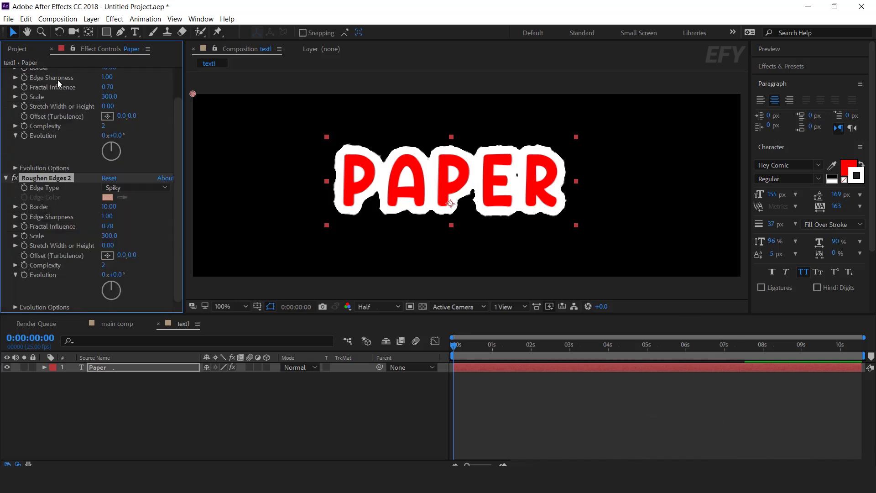
Switch Roughen Edges 2 to the Cut edge type with a border of 30
{"action": "left_click", "coordinate": [423, 307]}
{"action": "left_click", "coordinate": [141, 188]}
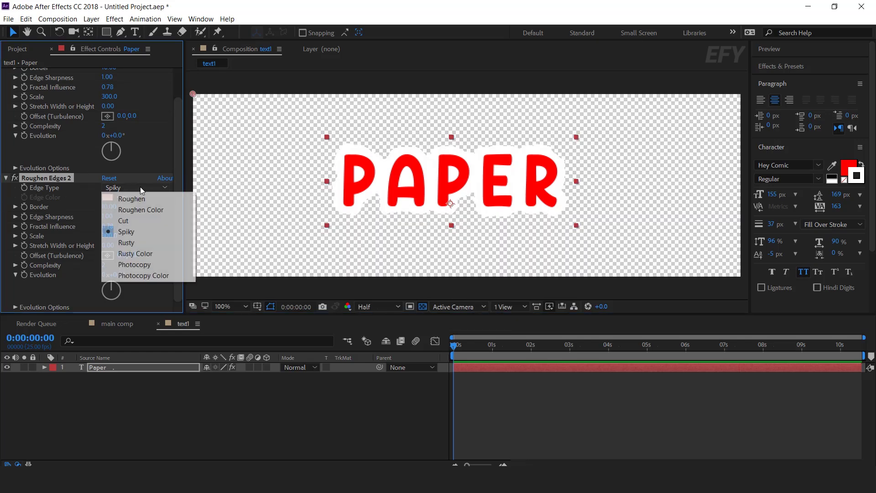
{"action": "left_click", "coordinate": [132, 220]}
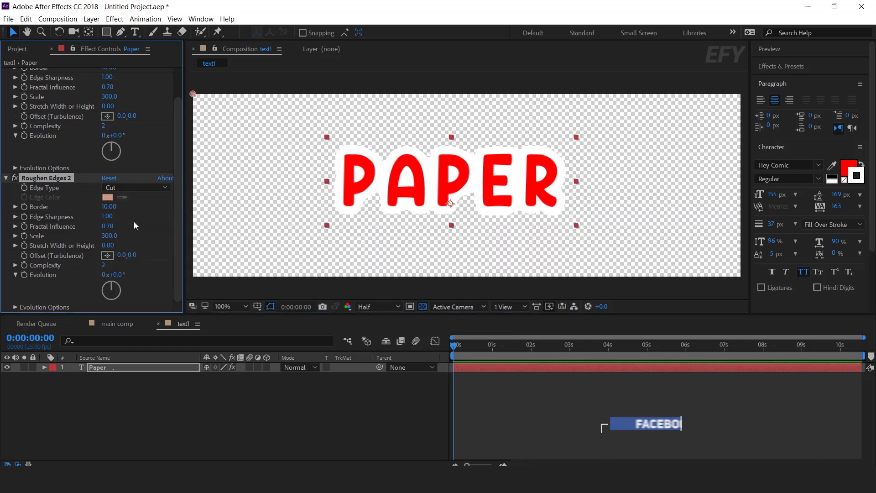
{"action": "left_click", "coordinate": [424, 307]}
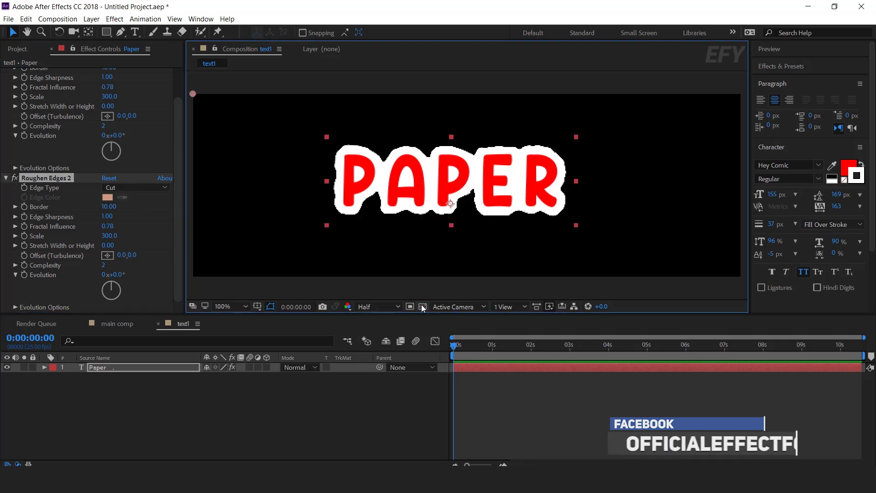
{"action": "left_click", "coordinate": [423, 308]}
{"action": "left_click_drag", "start_coordinate": [104, 207], "coordinate": [106, 207]}
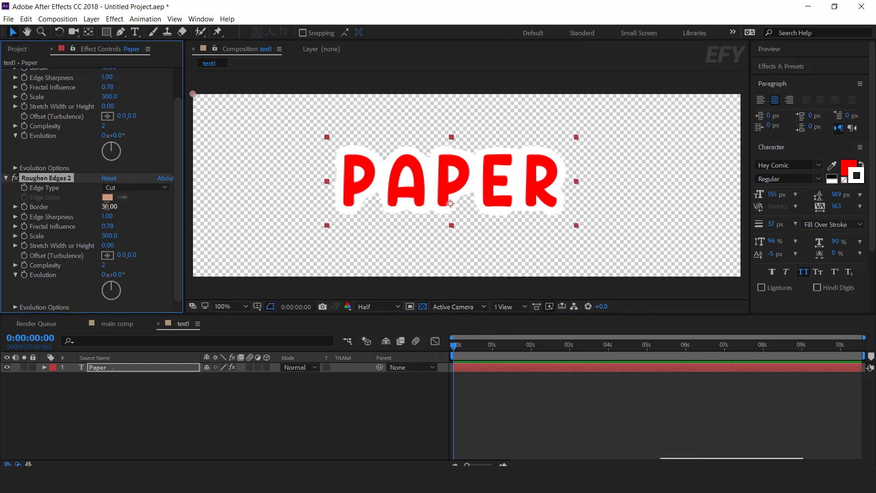
Raise Roughen Edges 2's scale to 440 and collapse both Roughen Edges effects
{"action": "left_click_drag", "start_coordinate": [110, 236], "coordinate": [159, 234]}
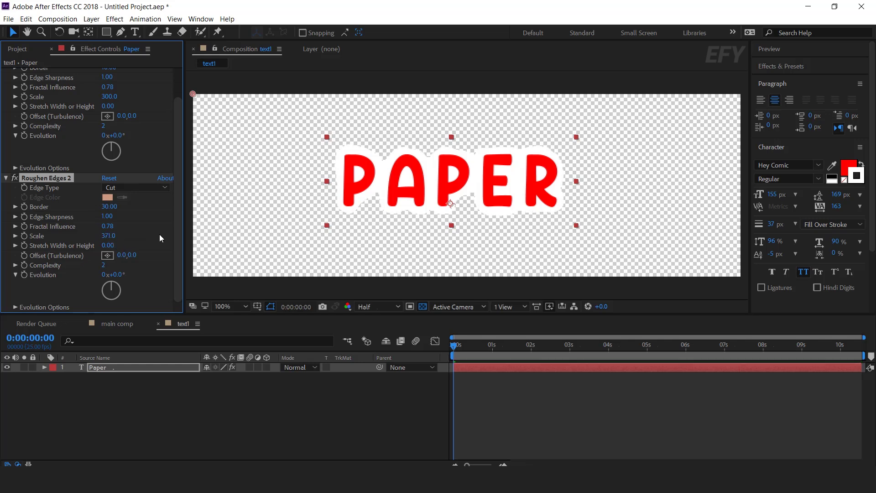
{"action": "left_click", "coordinate": [423, 306]}
{"action": "left_click_drag", "start_coordinate": [110, 236], "coordinate": [132, 235]}
{"action": "left_click", "coordinate": [111, 236]}
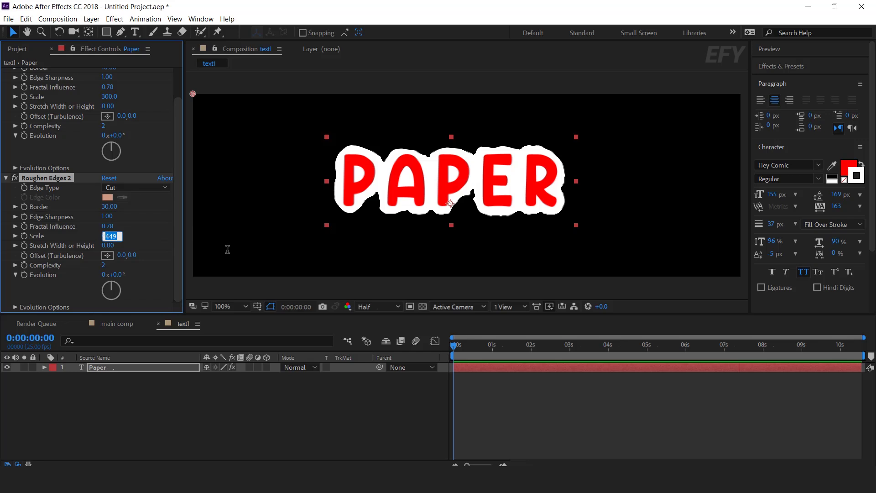
{"action": "type", "text": "4"}
{"action": "key", "text": "Return"}
{"action": "scroll", "coordinate": [181, 250], "scroll_direction": "up", "scroll_amount": 3}
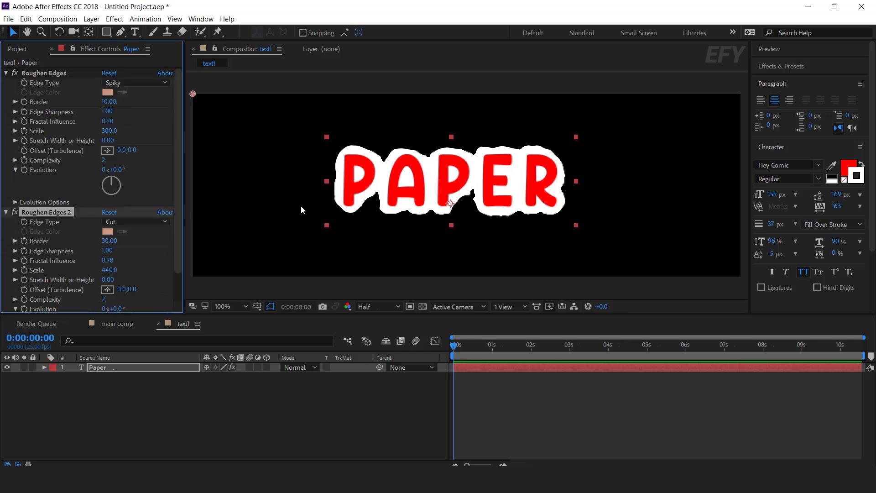
{"action": "left_click", "coordinate": [6, 212]}
{"action": "left_click", "coordinate": [6, 74]}
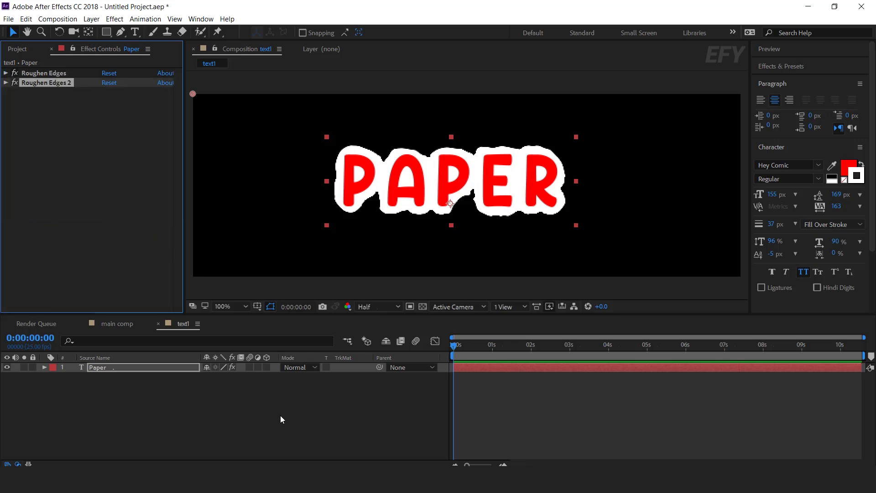
{"action": "left_click", "coordinate": [280, 415]}
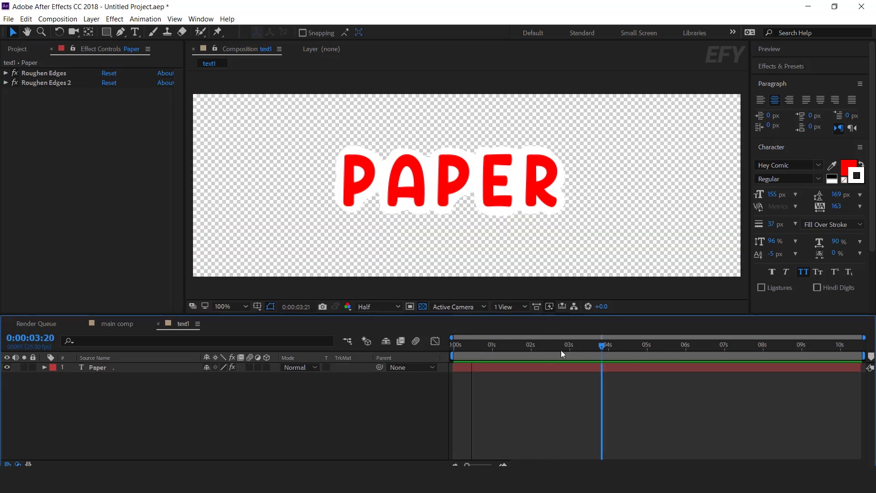
Add crumpled-white-paper.jpg as a layer over PAPER in Multiply blend mode
{"action": "left_click", "coordinate": [15, 48]}
{"action": "left_click", "coordinate": [50, 185]}
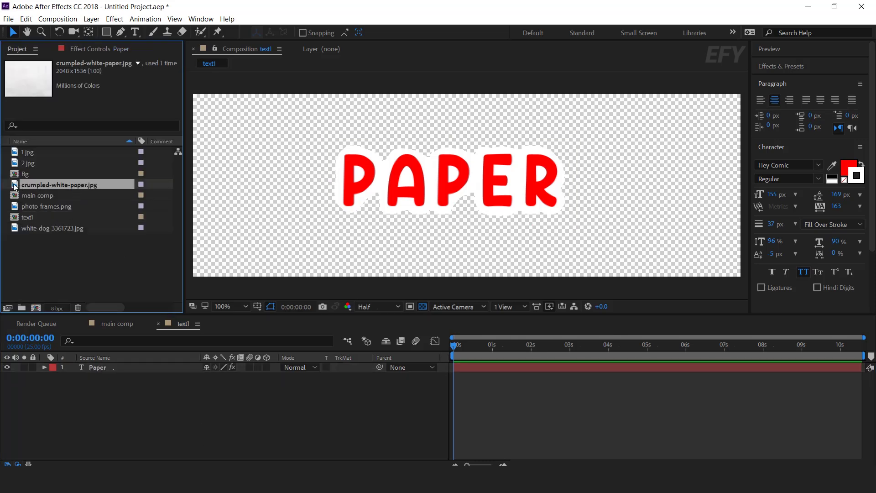
{"action": "left_click_drag", "start_coordinate": [15, 185], "coordinate": [171, 370]}
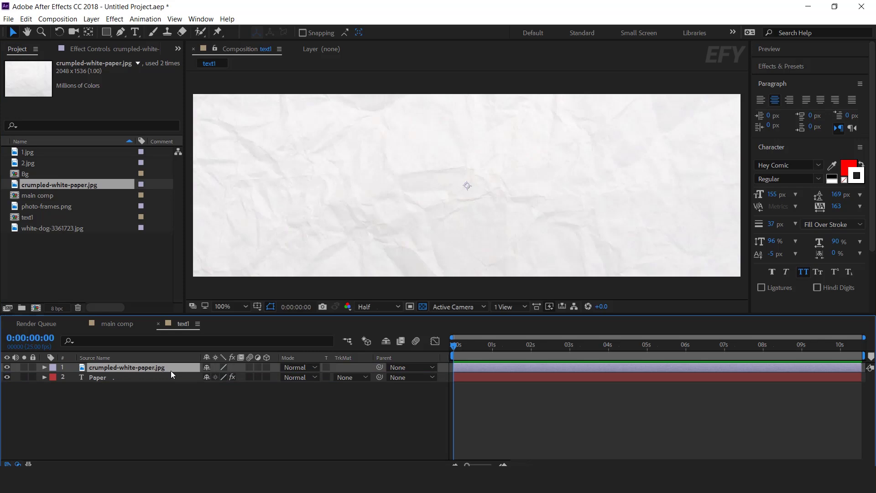
{"action": "left_click", "coordinate": [300, 367]}
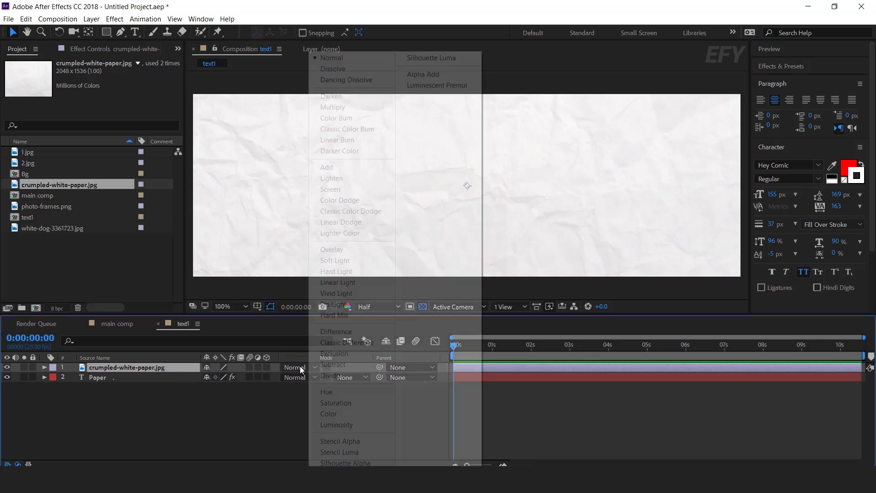
{"action": "left_click", "coordinate": [346, 111]}
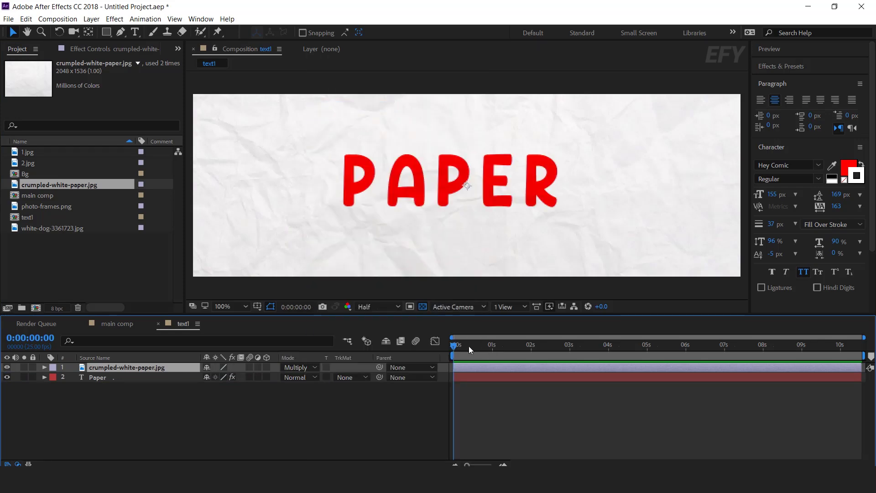
{"action": "left_click", "coordinate": [667, 346]}
Turn on Preserve Underlying Transparency so the paper shows only inside the letters
{"action": "left_click_drag", "start_coordinate": [667, 349], "coordinate": [588, 353]}
{"action": "scroll", "coordinate": [440, 188], "scroll_direction": "down", "scroll_amount": 2}
{"action": "scroll", "coordinate": [575, 195], "scroll_direction": "up", "scroll_amount": 2}
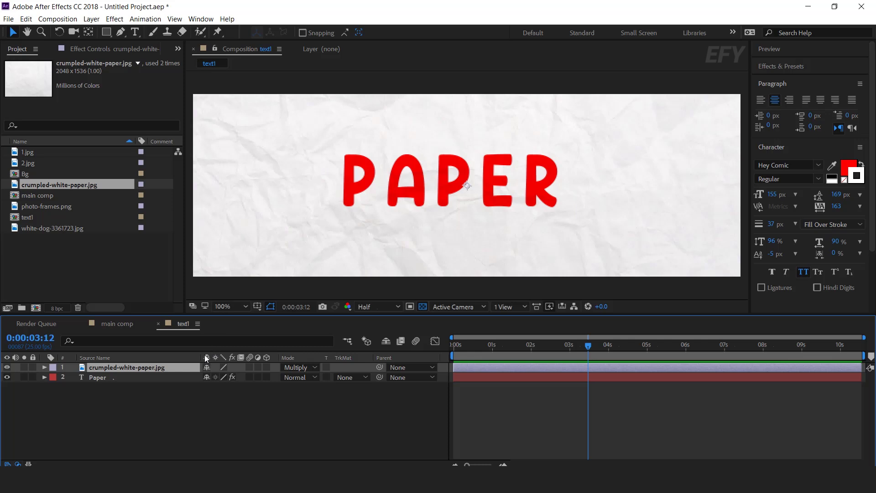
{"action": "left_click", "coordinate": [326, 367]}
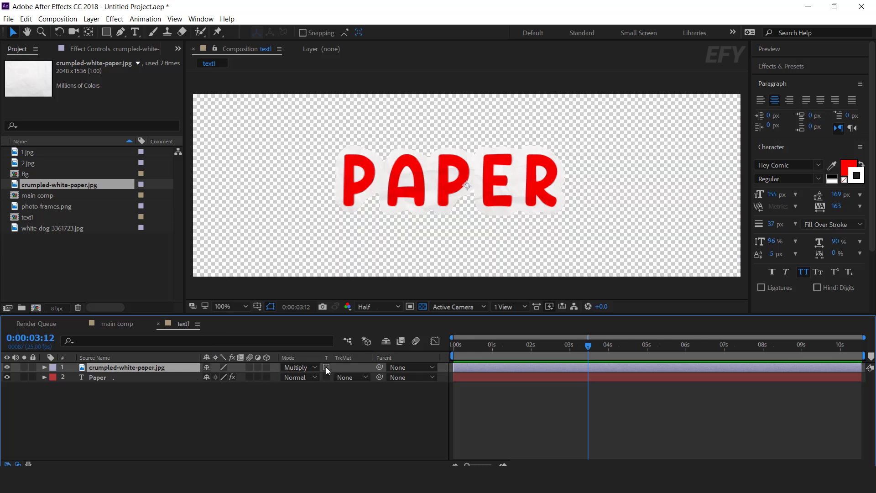
{"action": "scroll", "coordinate": [465, 200], "scroll_direction": "down", "scroll_amount": 2}
{"action": "left_click", "coordinate": [441, 176]}
Add the text1 comp to the main comp and move PAPER toward the upper right
{"action": "left_click", "coordinate": [224, 321]}
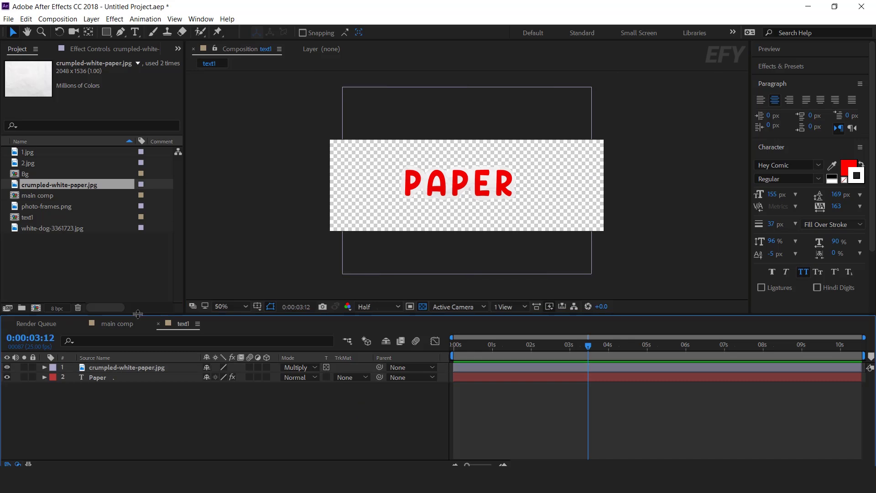
{"action": "left_click", "coordinate": [159, 324]}
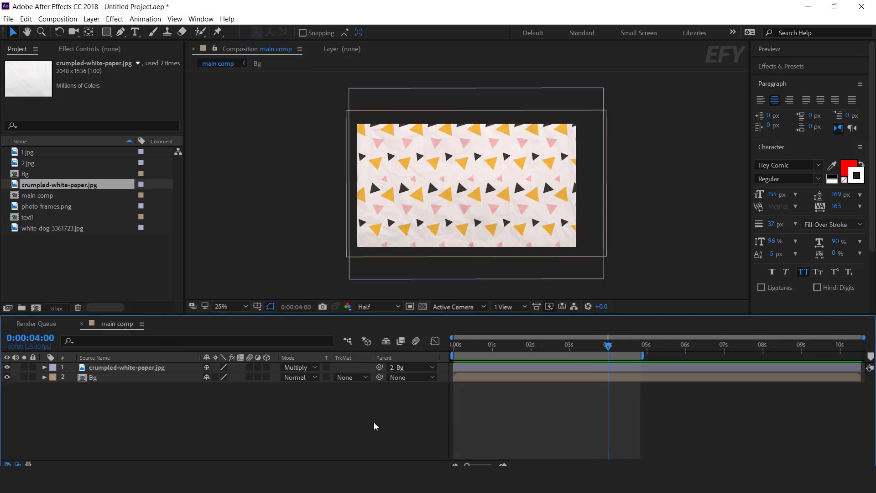
{"action": "left_click_drag", "start_coordinate": [28, 217], "coordinate": [139, 369]}
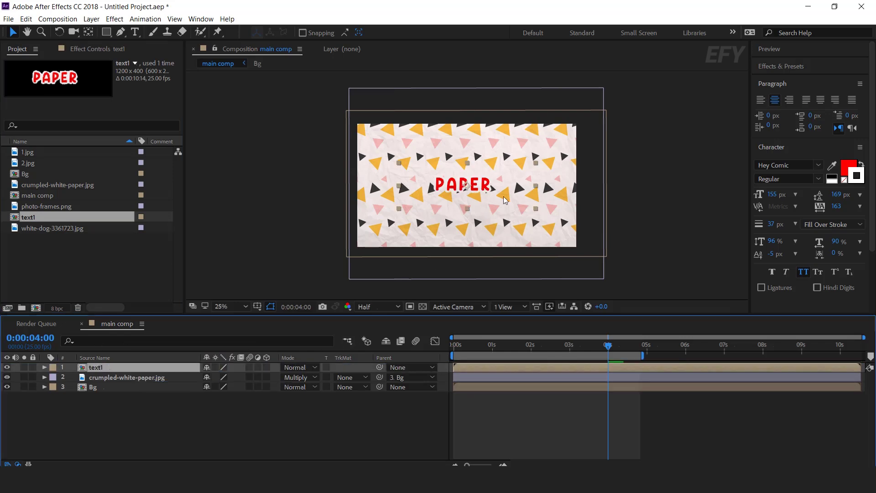
{"action": "key", "text": "period"}
{"action": "left_click_drag", "start_coordinate": [467, 211], "coordinate": [555, 166]}
{"action": "key", "text": "comma"}
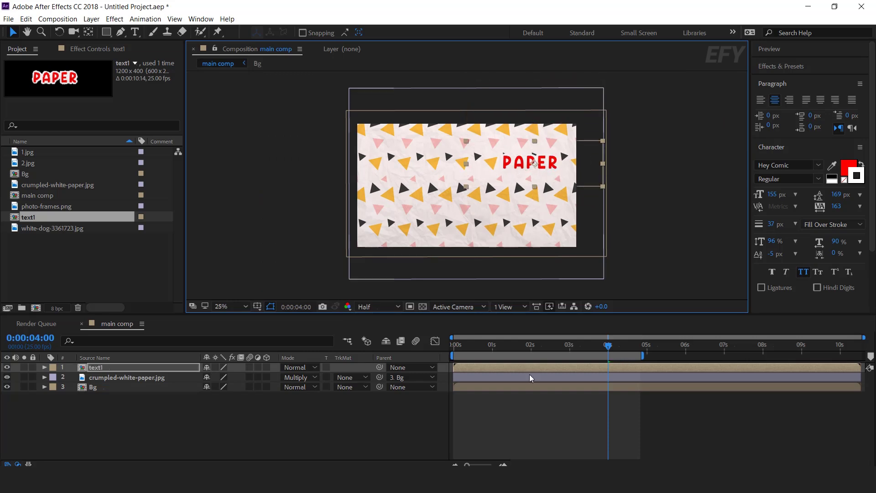
{"action": "left_click_drag", "start_coordinate": [485, 350], "coordinate": [449, 352]}
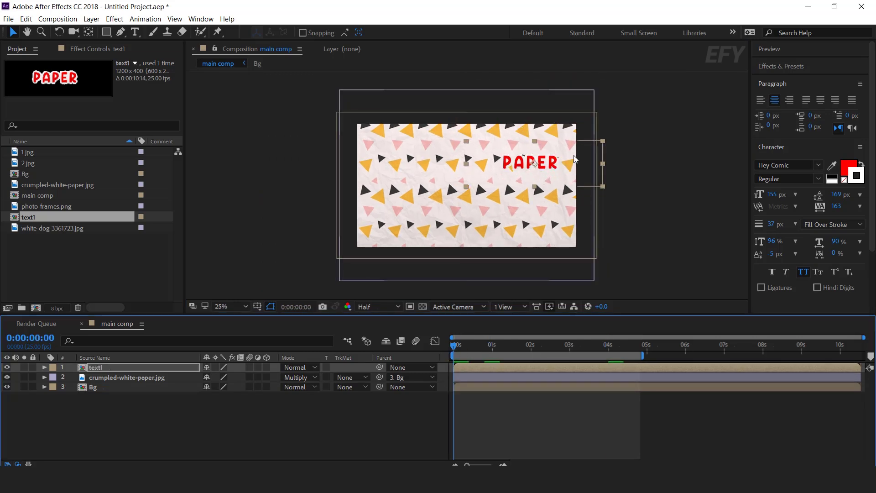
Set starting Position and Rotation keyframes with the PAPER title above the frame
{"action": "left_click", "coordinate": [119, 368]}
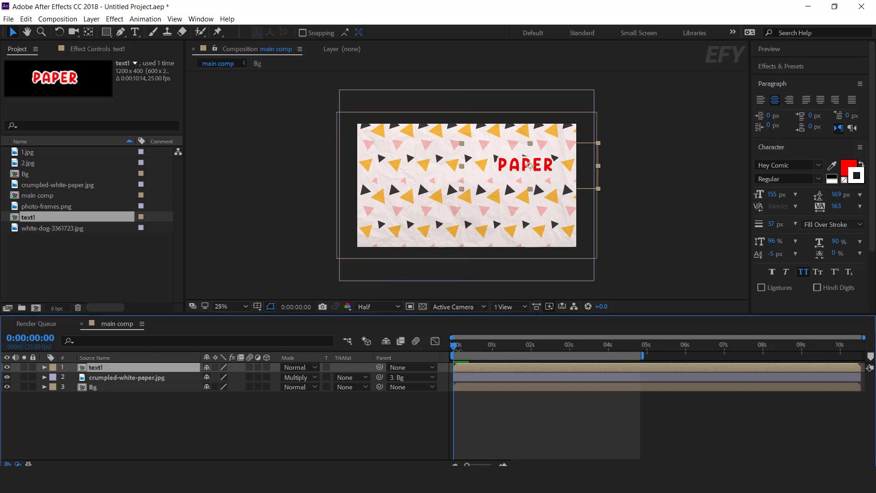
{"action": "key", "text": "p"}
{"action": "key", "text": "shift+r"}
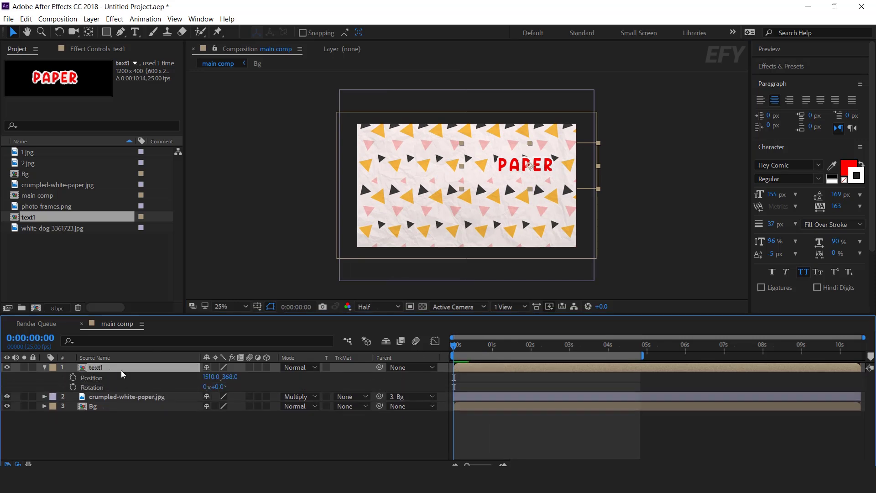
{"action": "left_click", "coordinate": [73, 377]}
{"action": "left_click", "coordinate": [73, 387]}
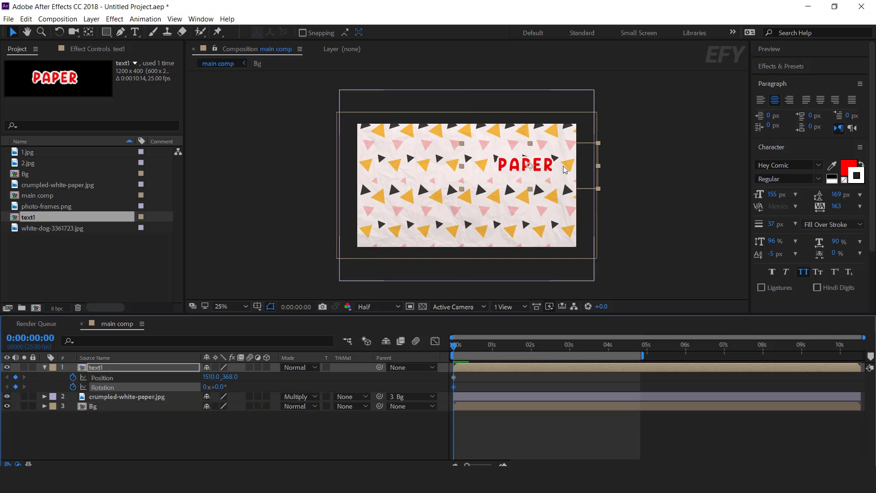
{"action": "left_click_drag", "start_coordinate": [547, 174], "coordinate": [553, 115]}
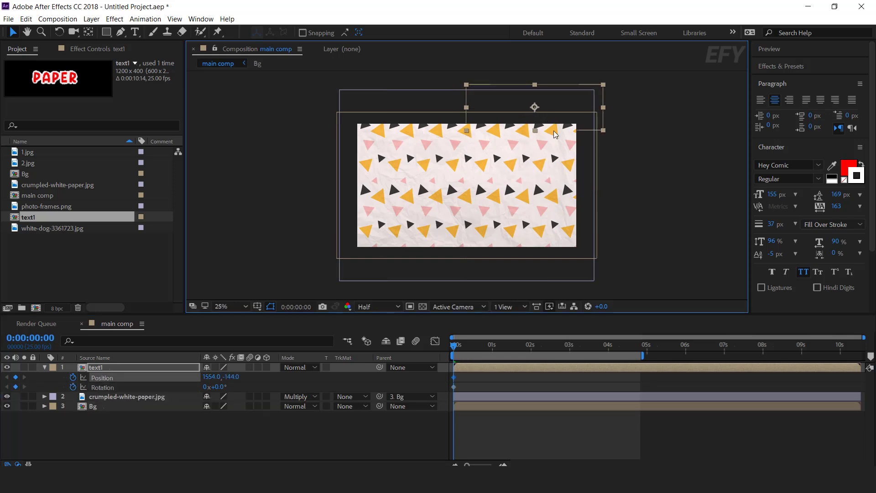
Add jittery poses every ten frames, including a 3.6° tilt, then select all keyframes
{"action": "key", "text": "shift+Page_Down"}
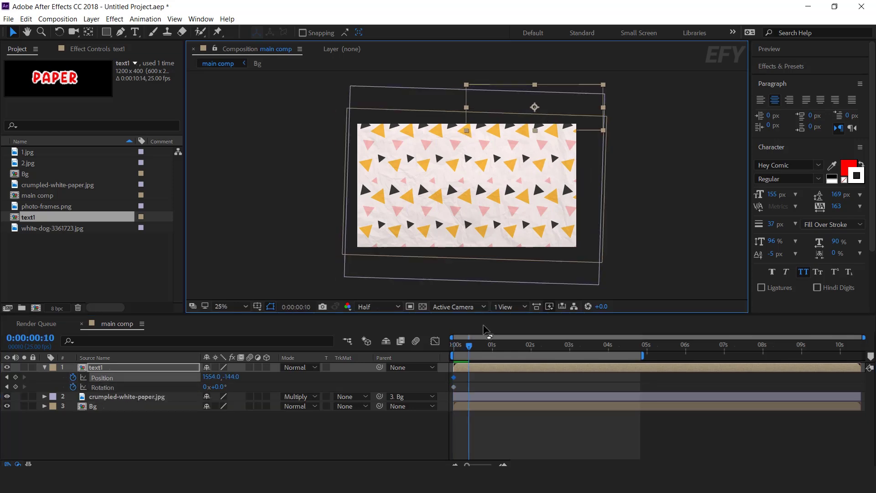
{"action": "left_click", "coordinate": [504, 464]}
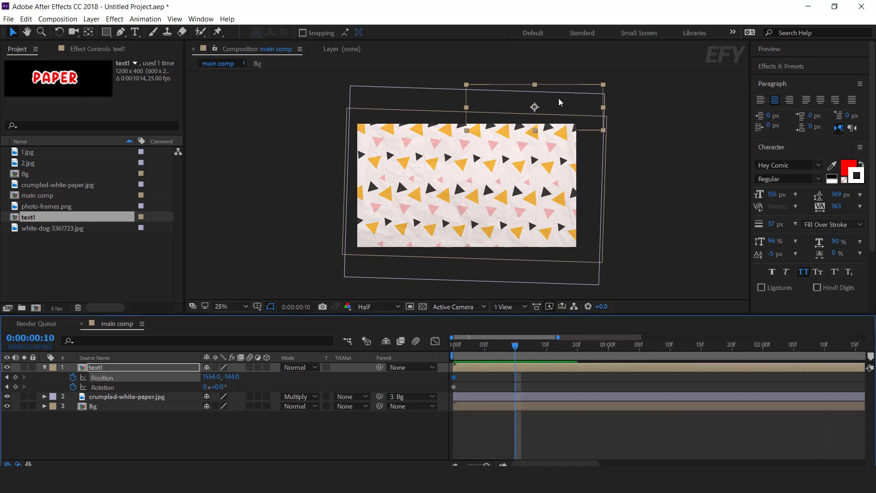
{"action": "left_click_drag", "start_coordinate": [559, 98], "coordinate": [569, 115]}
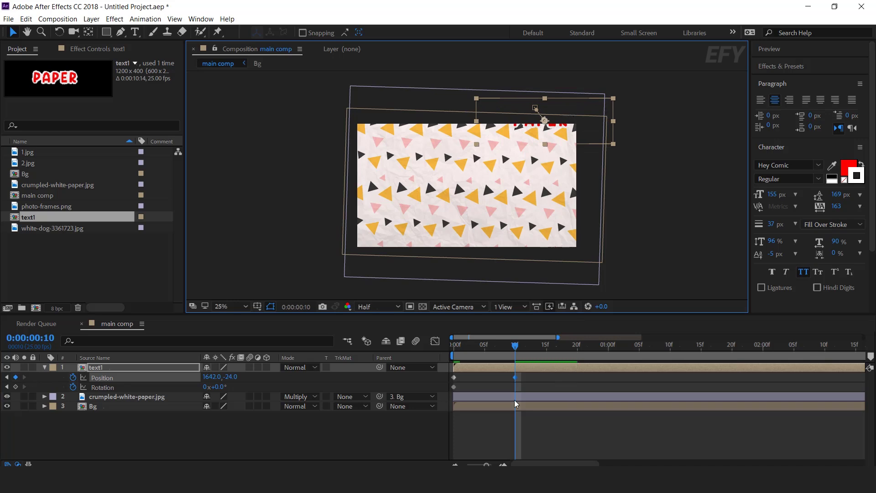
{"action": "left_click_drag", "start_coordinate": [220, 387], "coordinate": [305, 387]}
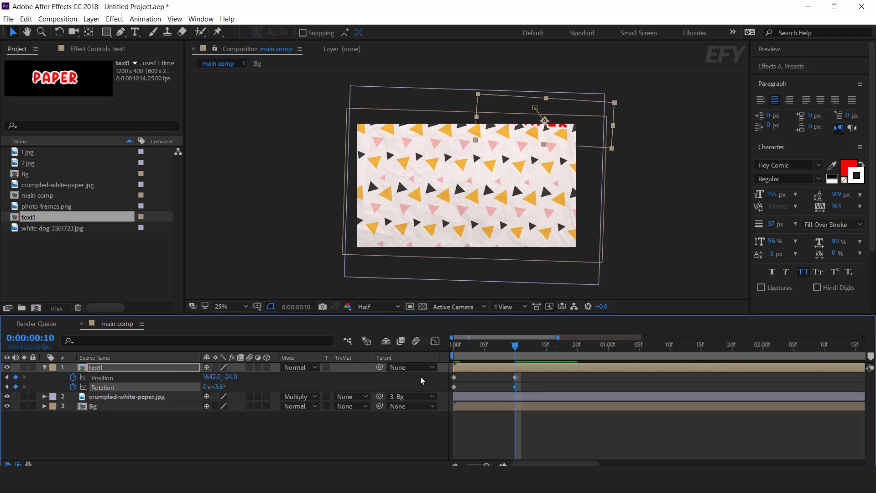
{"action": "key", "text": "space"}
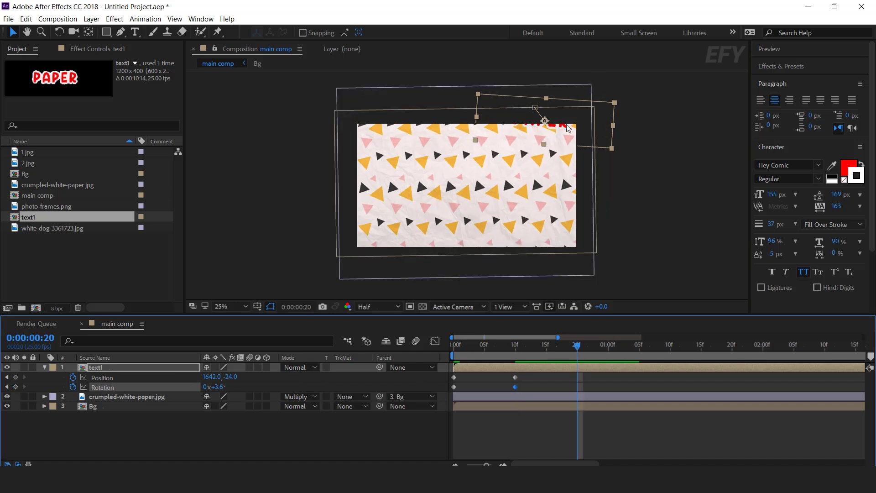
{"action": "left_click_drag", "start_coordinate": [568, 128], "coordinate": [556, 144]}
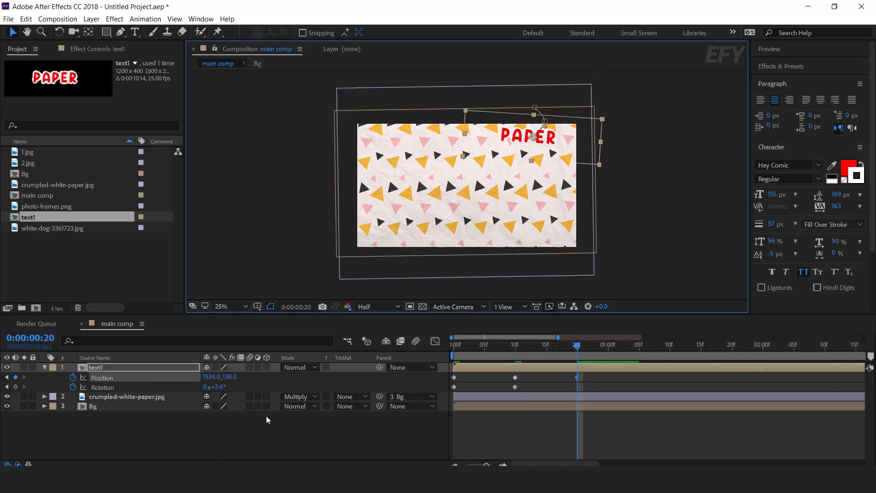
{"action": "left_click_drag", "start_coordinate": [215, 387], "coordinate": [185, 387]}
{"action": "key", "text": "shift+Page_Down"}
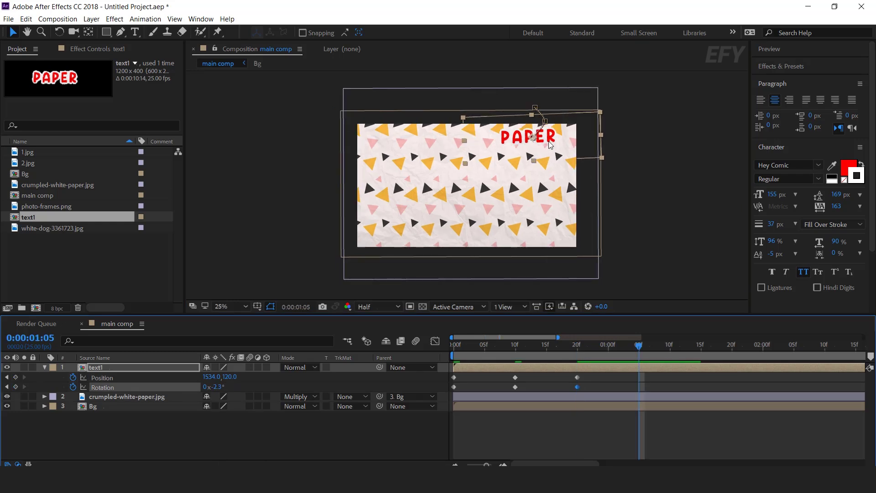
{"action": "left_click_drag", "start_coordinate": [557, 139], "coordinate": [564, 148]}
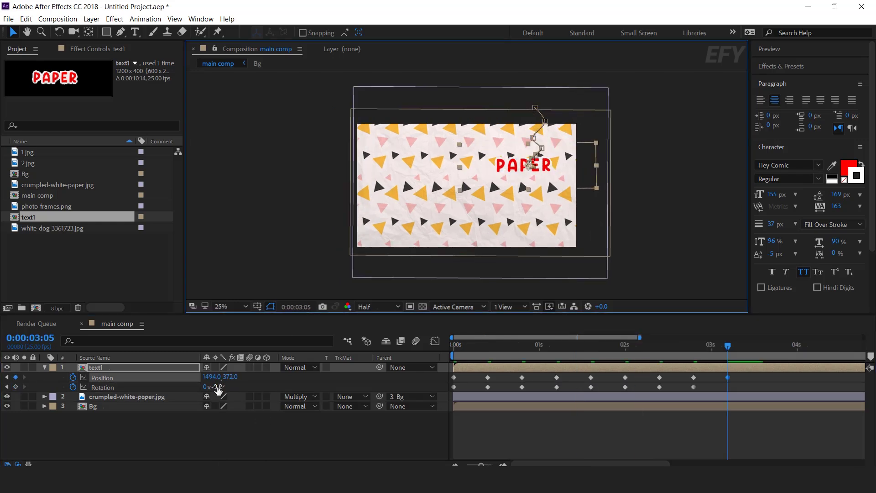
{"action": "left_click_drag", "start_coordinate": [219, 387], "coordinate": [234, 389]}
{"action": "key", "text": "shift+Page_Down"}
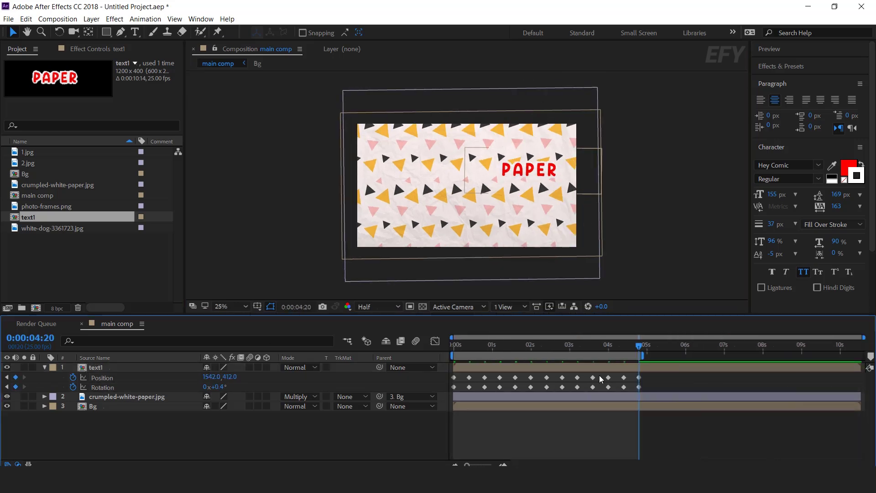
{"action": "left_click_drag", "start_coordinate": [658, 377], "coordinate": [438, 401]}
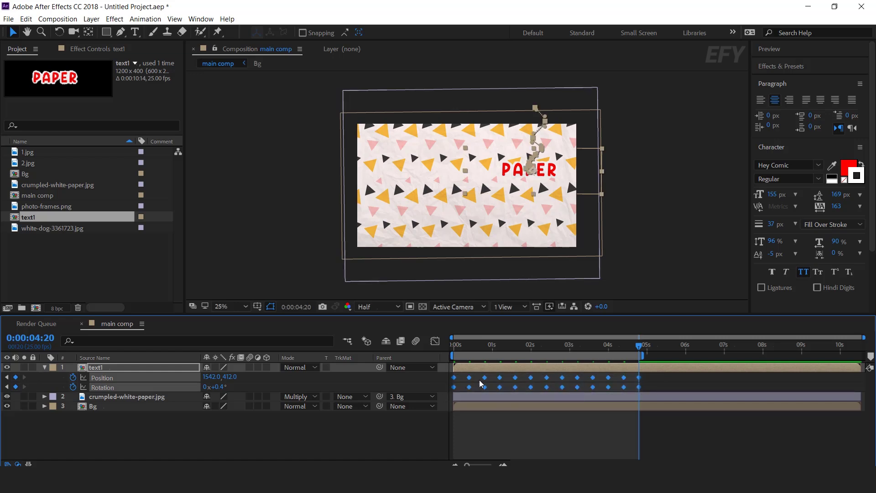
Convert the title's keyframes to hold keyframes, preview, and collapse text1's properties
{"action": "right_click", "coordinate": [471, 380]}
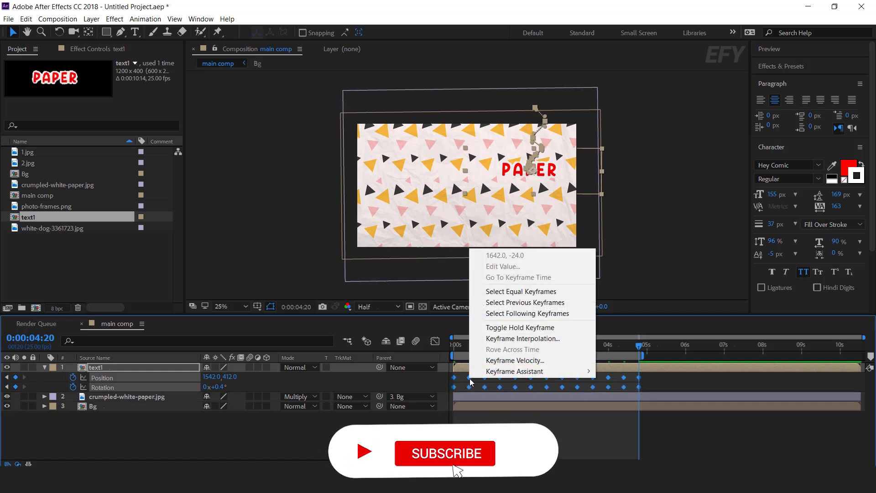
{"action": "left_click", "coordinate": [533, 330]}
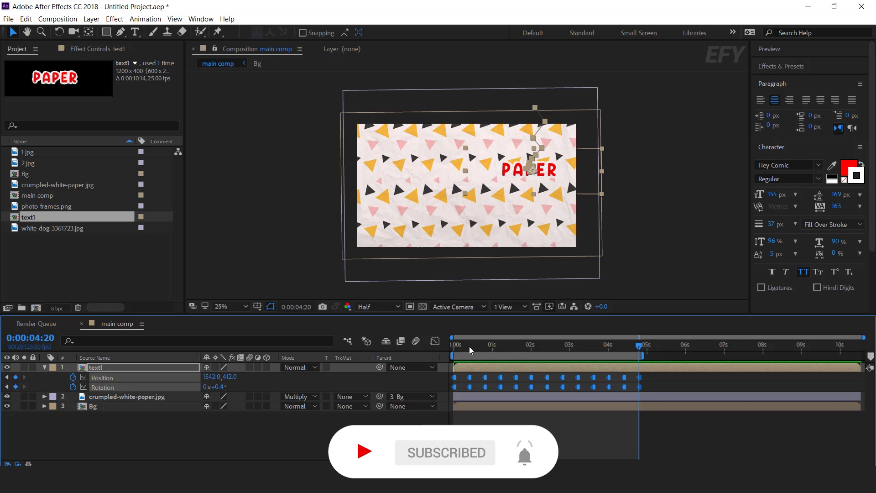
{"action": "left_click_drag", "start_coordinate": [470, 350], "coordinate": [425, 352]}
{"action": "key", "text": "space"}
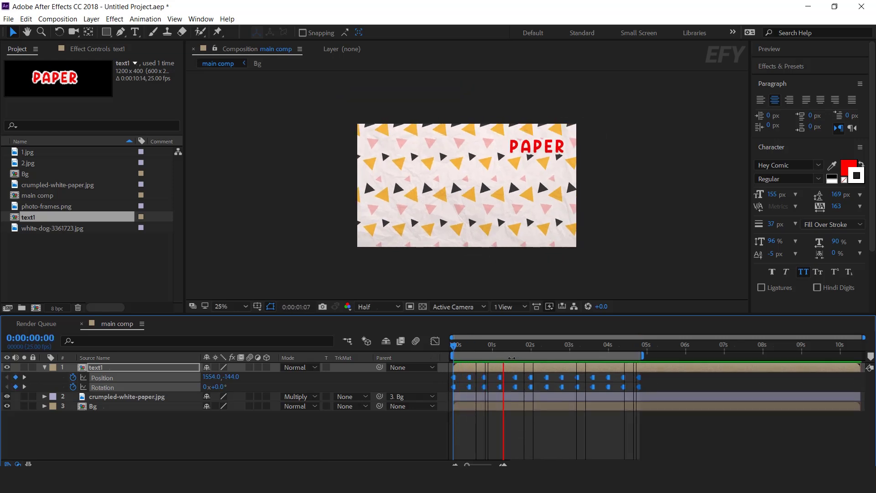
{"action": "left_click_drag", "start_coordinate": [485, 349], "coordinate": [559, 348]}
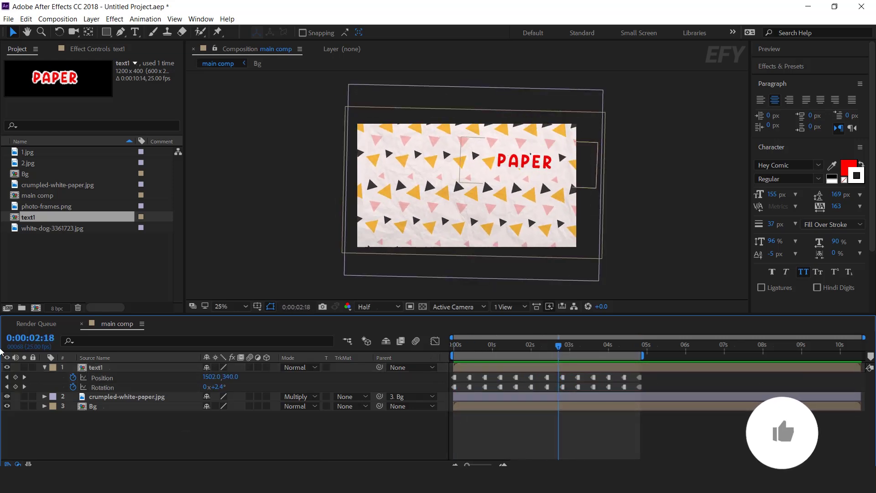
{"action": "left_click", "coordinate": [45, 368]}
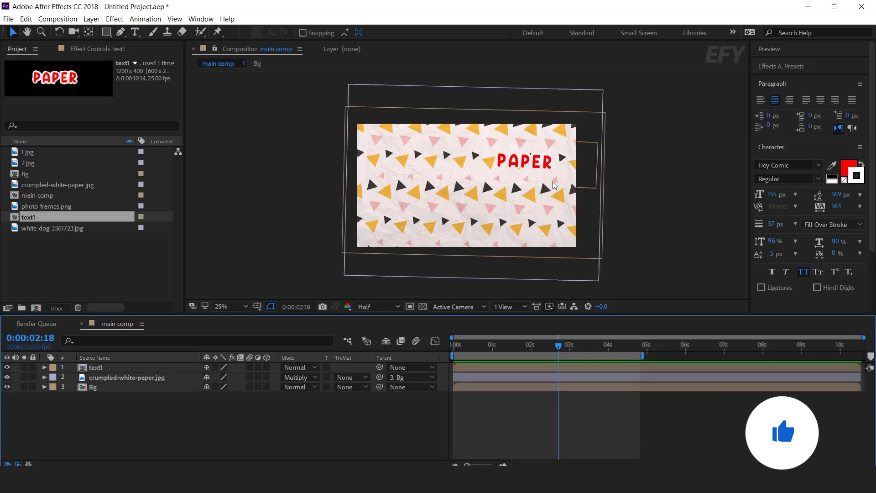
Duplicate the text1 comp as text2, add it to the main comp below PAPER
{"action": "left_click", "coordinate": [98, 369]}
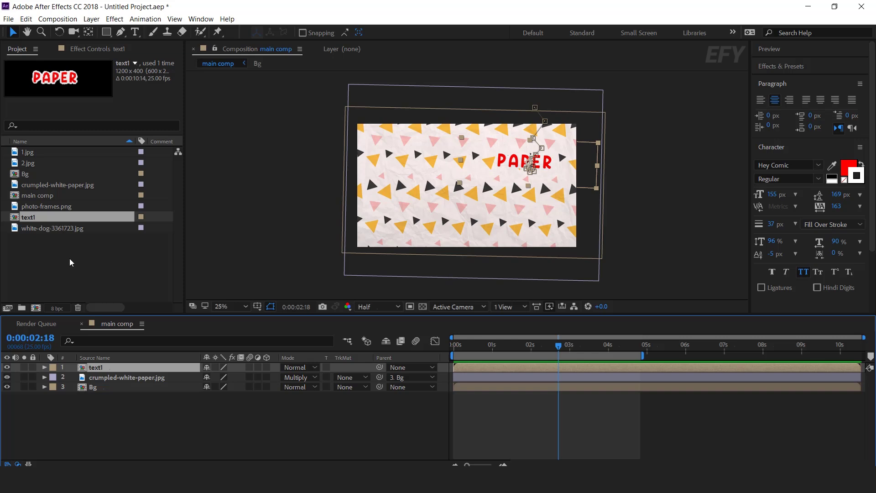
{"action": "left_click", "coordinate": [58, 262]}
{"action": "left_click", "coordinate": [27, 220]}
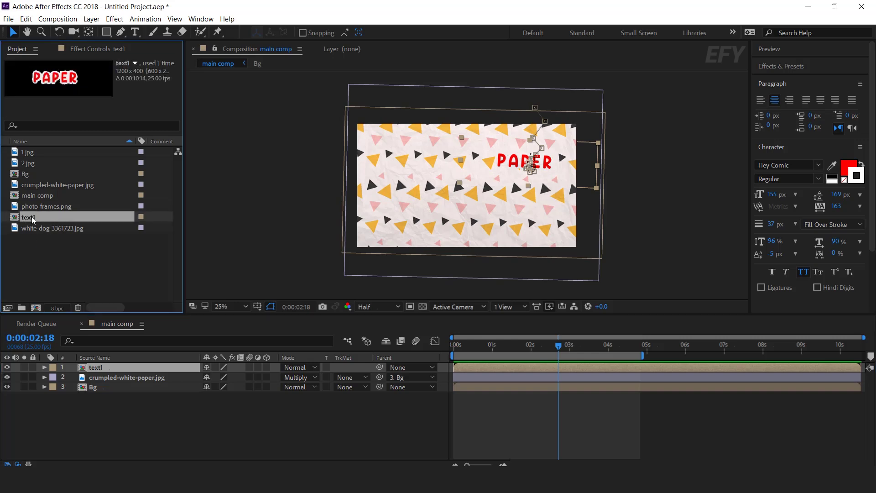
{"action": "key", "text": "ctrl+d"}
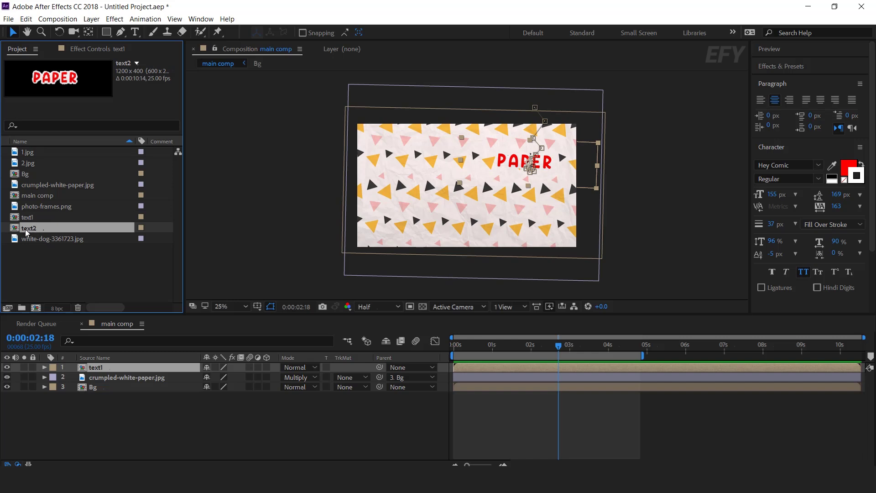
{"action": "left_click_drag", "start_coordinate": [26, 233], "coordinate": [163, 368]}
{"action": "left_click_drag", "start_coordinate": [525, 161], "coordinate": [531, 199]}
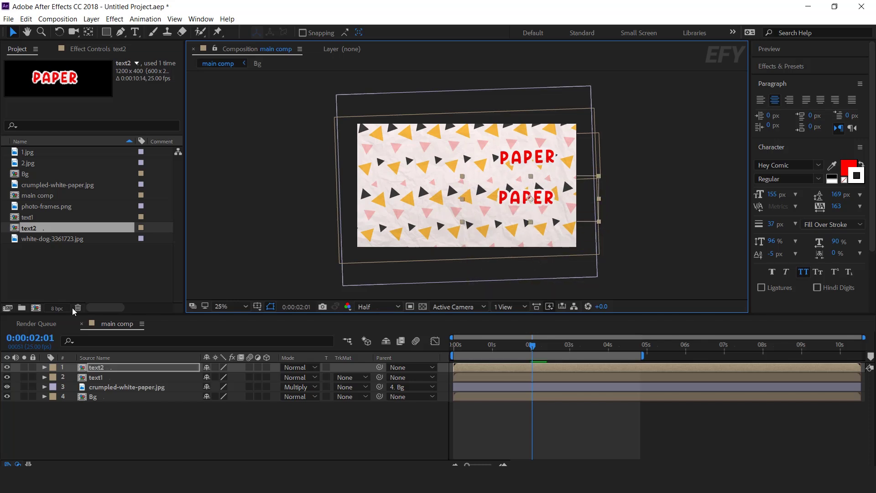
Retype text2's word as 'story' and nudge the STORY title slightly upward
{"action": "double_click", "coordinate": [96, 368]}
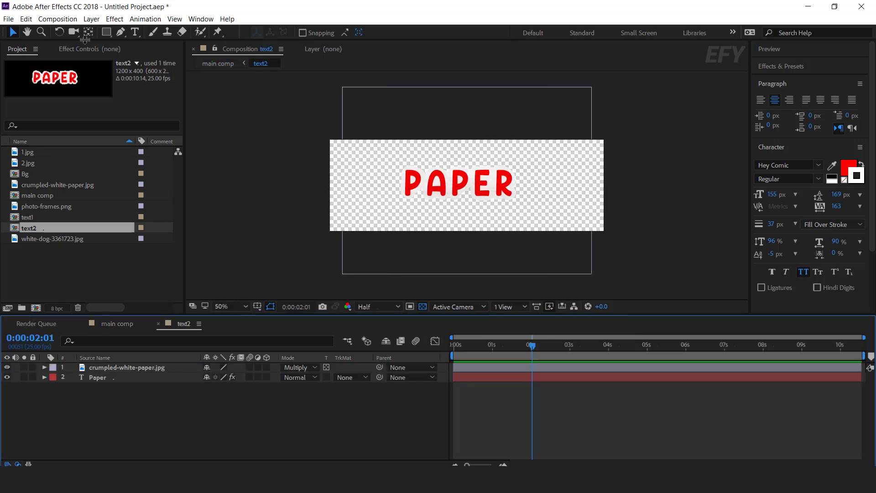
{"action": "double_click", "coordinate": [504, 219]}
{"action": "type", "text": "story"}
{"action": "left_click", "coordinate": [305, 422]}
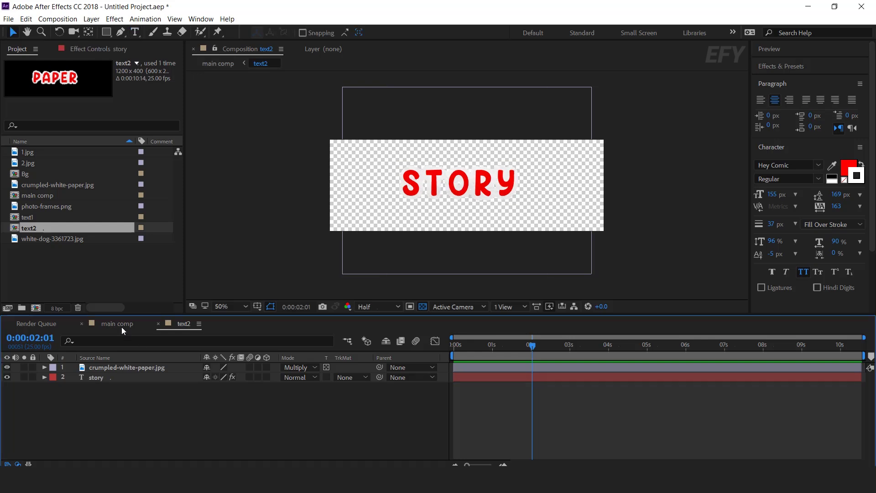
{"action": "left_click", "coordinate": [116, 323]}
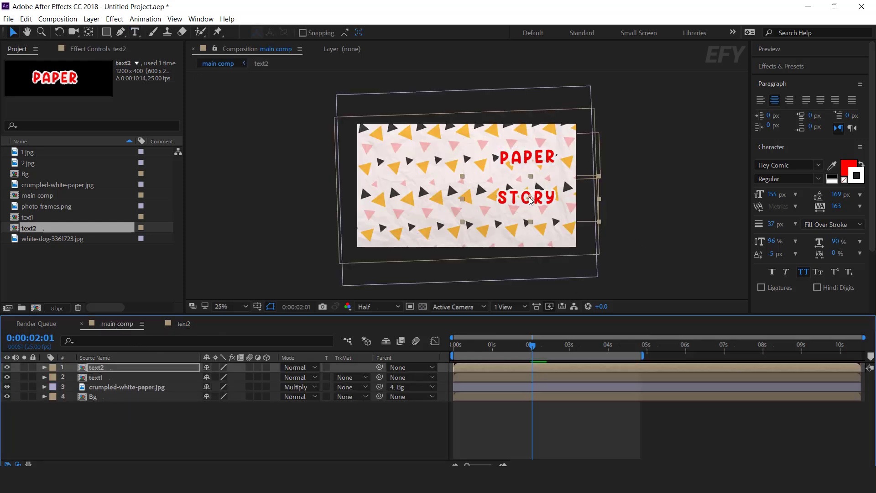
{"action": "left_click_drag", "start_coordinate": [531, 201], "coordinate": [533, 193]}
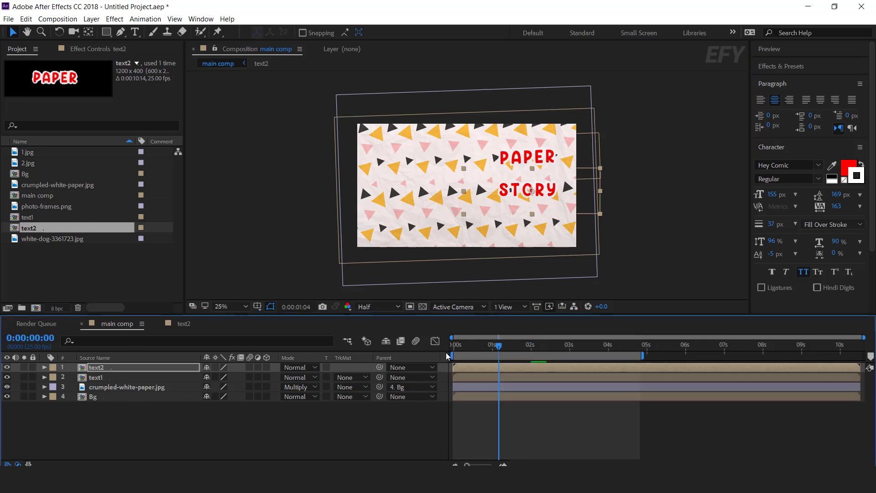
At 0:00, move STORY below the frame and set Position and Rotation keyframes
{"action": "key", "text": "Home"}
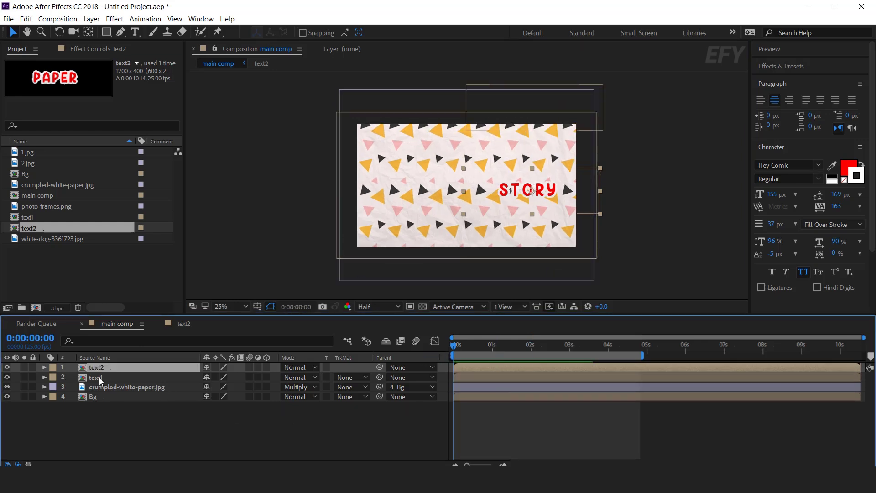
{"action": "key", "text": "p"}
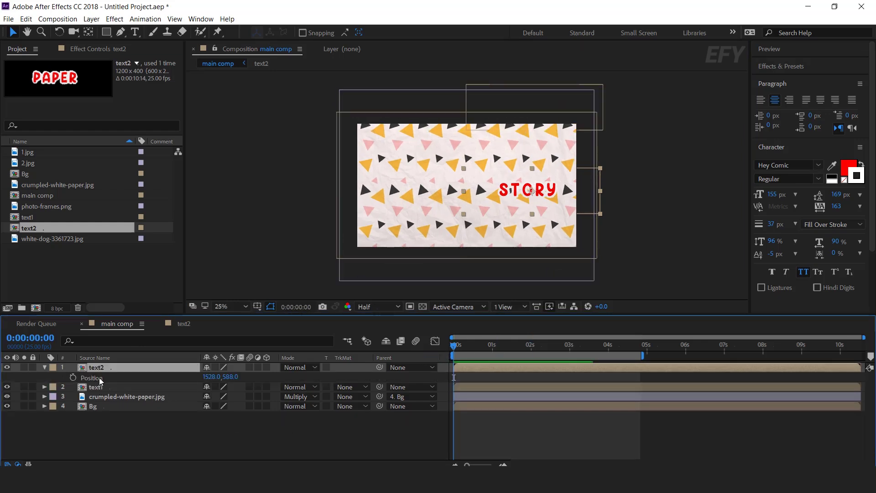
{"action": "key", "text": "shift+r"}
{"action": "left_click_drag", "start_coordinate": [532, 190], "coordinate": [538, 258]}
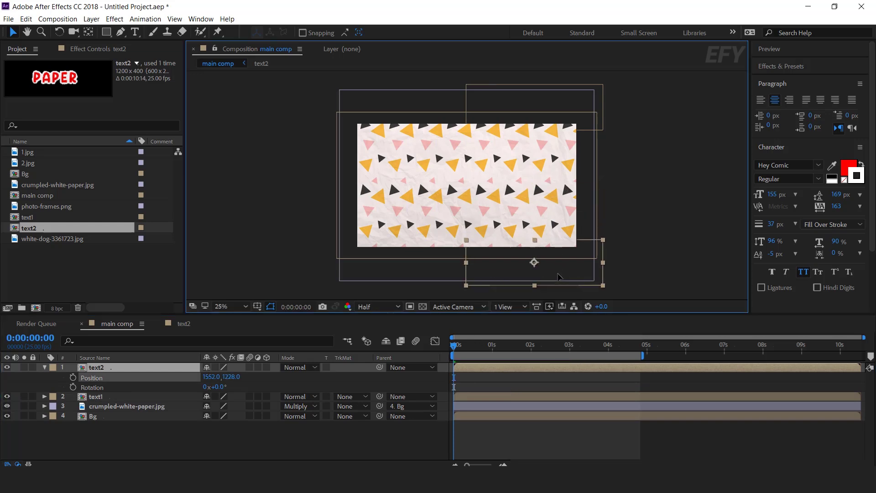
{"action": "left_click", "coordinate": [73, 378]}
{"action": "left_click", "coordinate": [73, 387]}
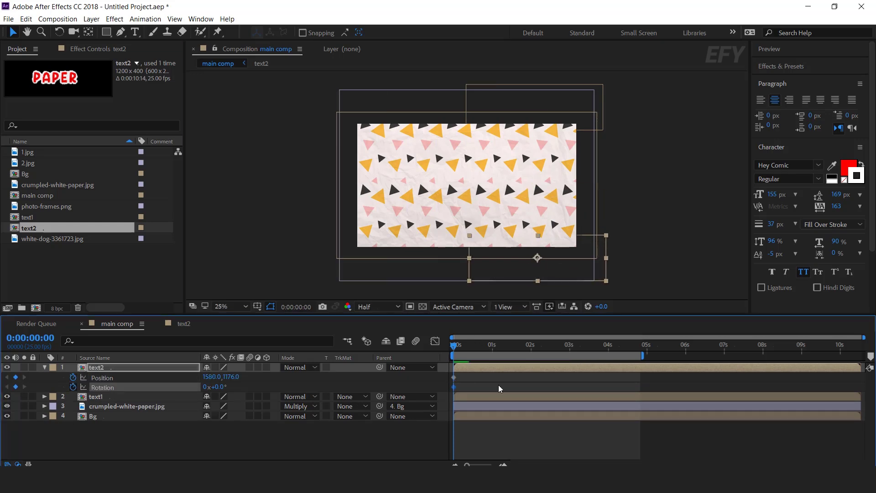
Add rising STORY poses every ten frames with small tilts, then fit the viewer
{"action": "key", "text": "shift+Page_Down"}
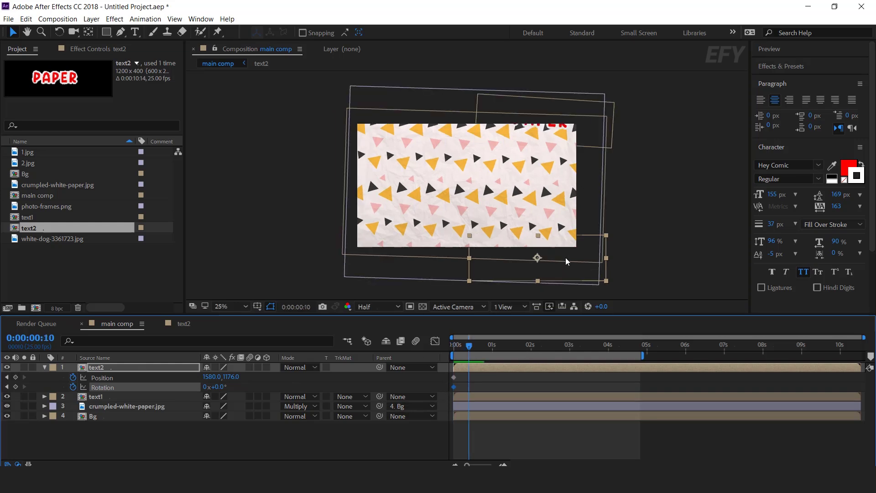
{"action": "left_click_drag", "start_coordinate": [567, 259], "coordinate": [565, 251]}
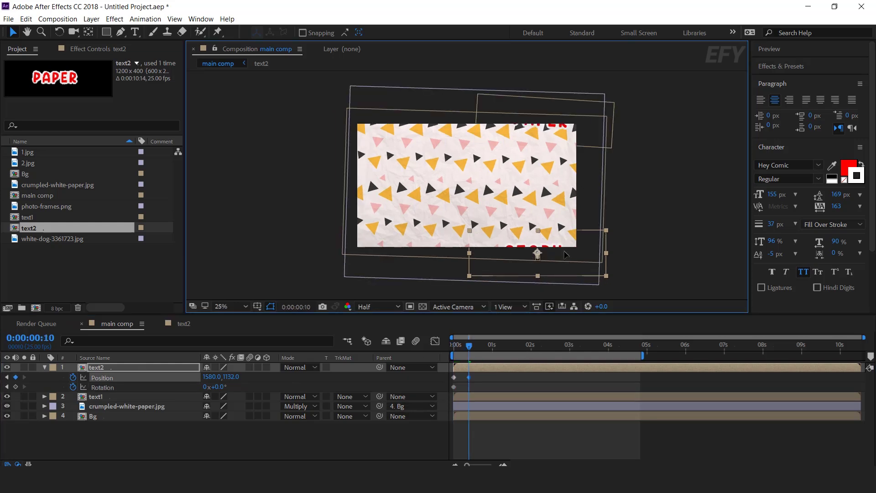
{"action": "left_click_drag", "start_coordinate": [216, 387], "coordinate": [218, 387]}
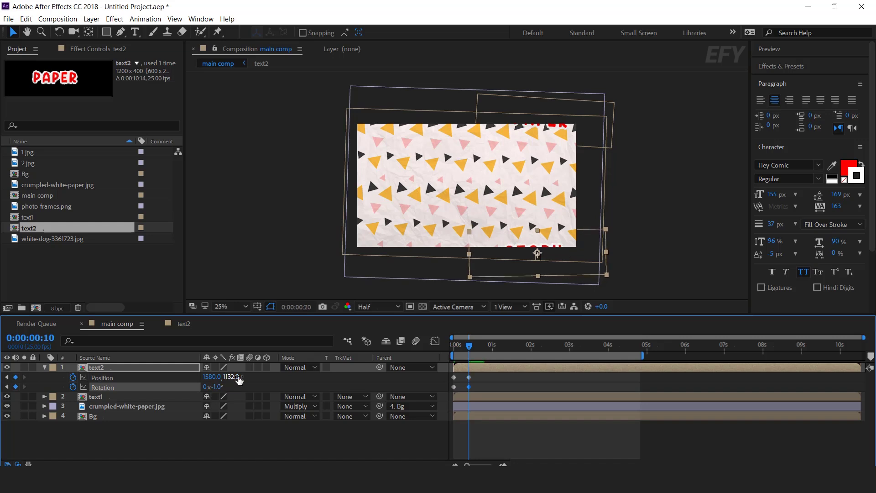
{"action": "key", "text": "shift+Page_Down"}
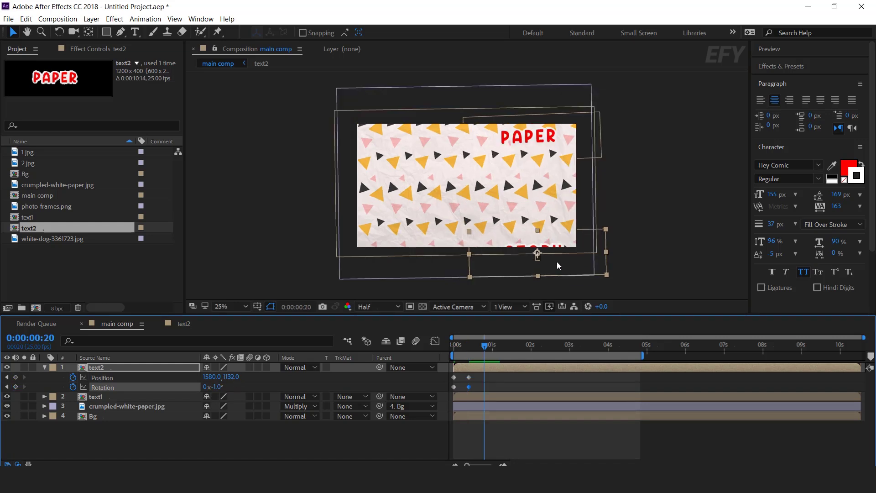
{"action": "left_click_drag", "start_coordinate": [557, 265], "coordinate": [560, 258]}
{"action": "left_click_drag", "start_coordinate": [234, 383], "coordinate": [231, 382]}
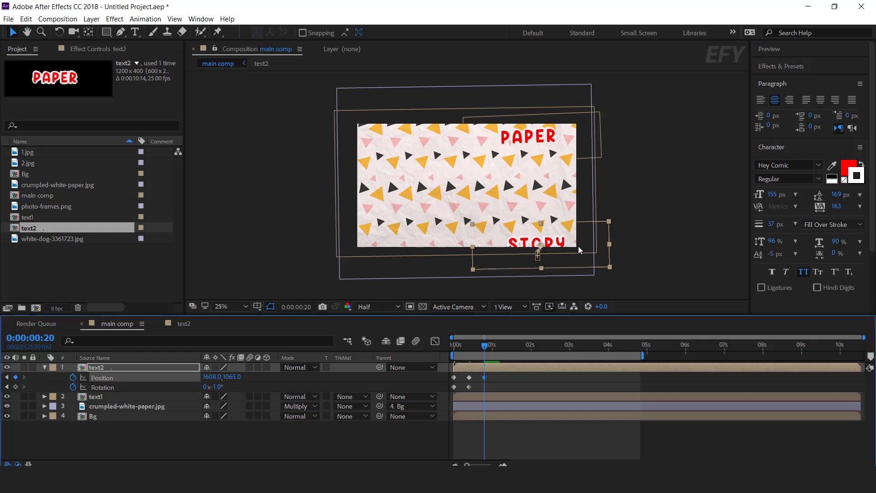
{"action": "left_click_drag", "start_coordinate": [221, 390], "coordinate": [206, 386]}
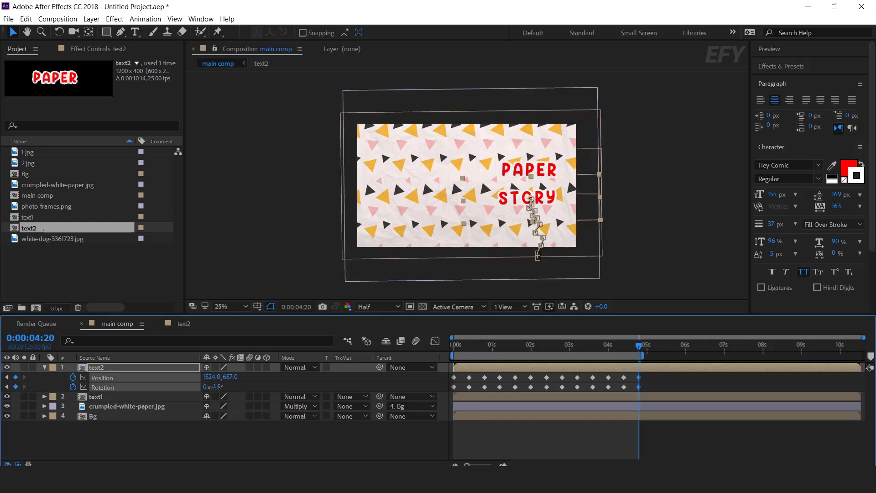
{"action": "left_click", "coordinate": [499, 432]}
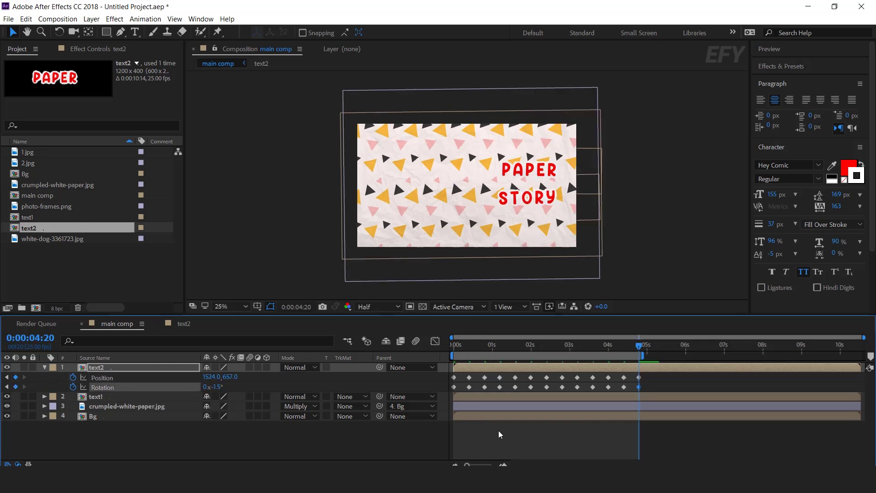
{"action": "left_click", "coordinate": [228, 306]}
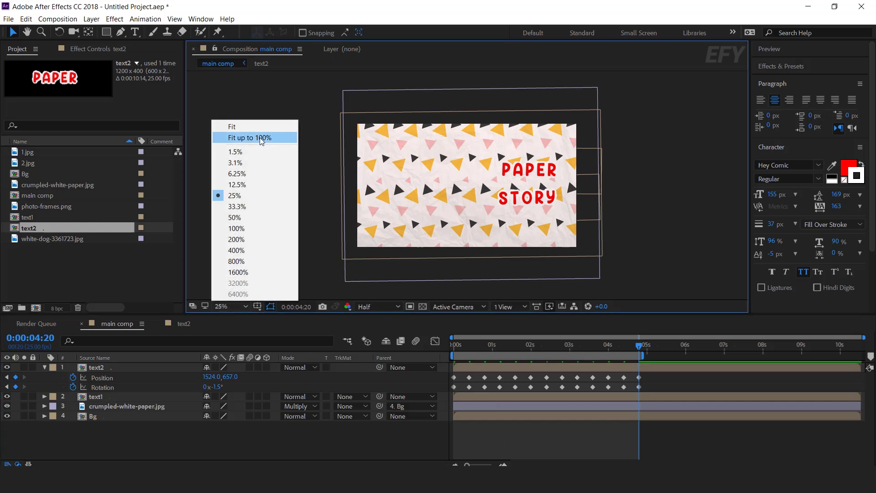
{"action": "left_click", "coordinate": [242, 136]}
{"action": "left_click", "coordinate": [530, 345]}
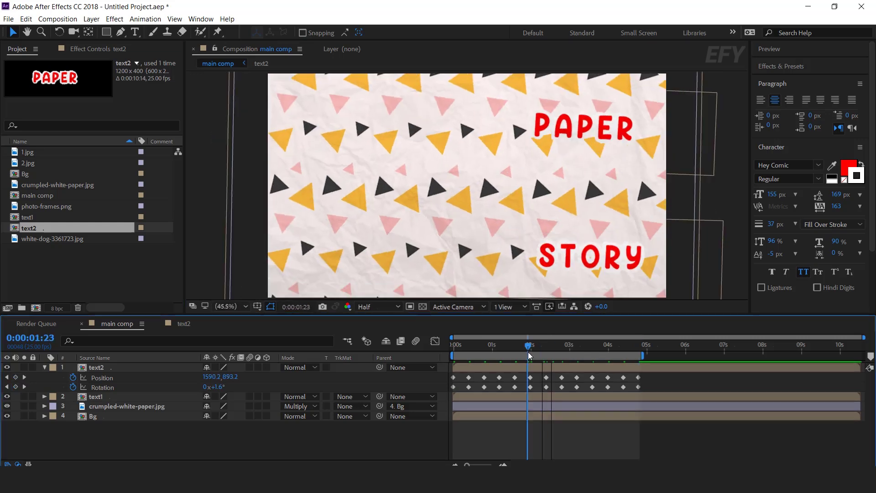
Make all of STORY's keyframes hold keyframes and preview the stepped motion
{"action": "left_click_drag", "start_coordinate": [667, 378], "coordinate": [439, 398]}
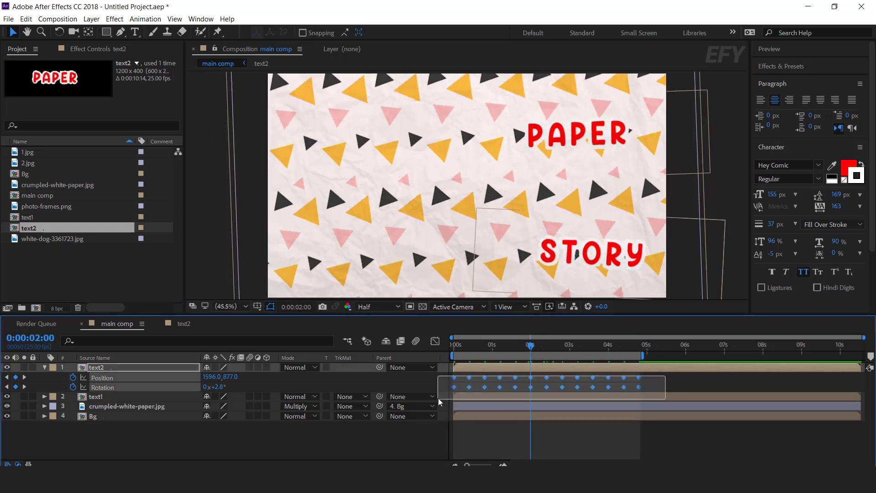
{"action": "right_click", "coordinate": [469, 378]}
{"action": "mouse_move", "coordinate": [511, 373]}
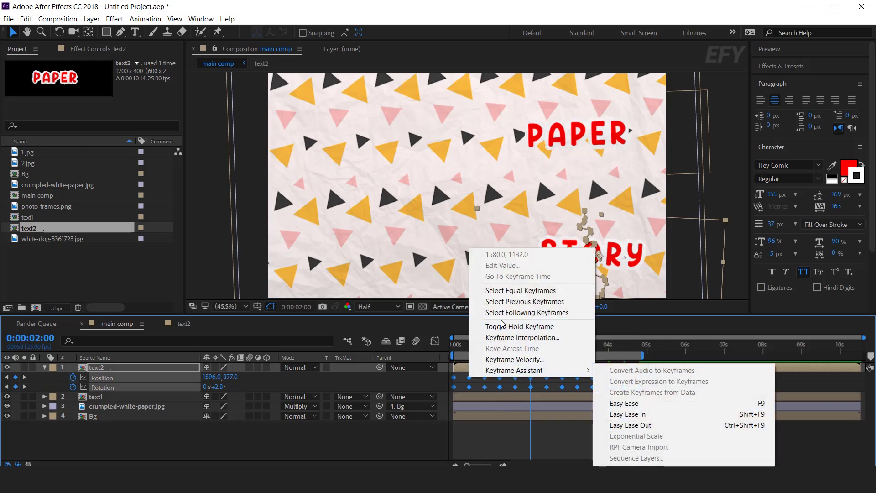
{"action": "left_click", "coordinate": [520, 326]}
{"action": "key", "text": "space"}
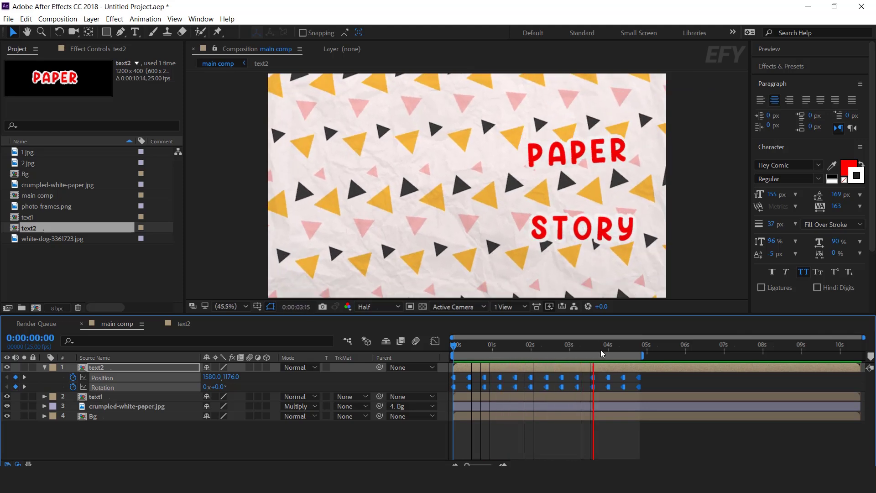
{"action": "left_click_drag", "start_coordinate": [601, 350], "coordinate": [549, 347]}
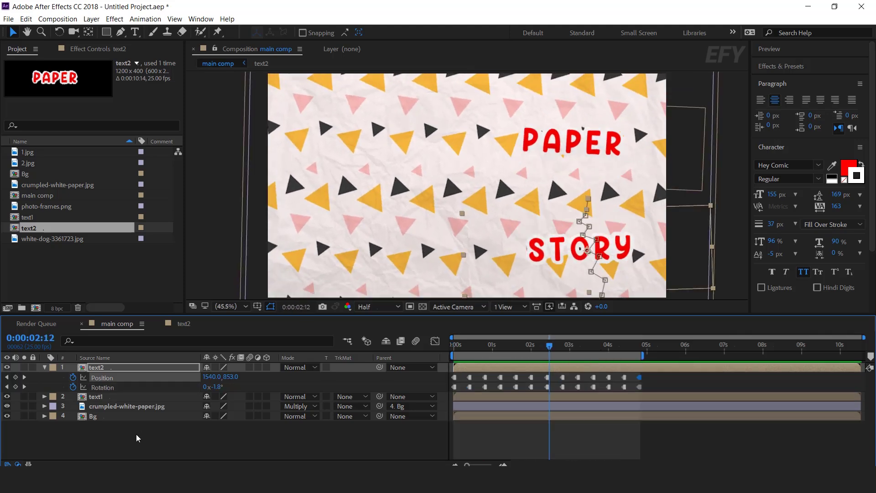
Apply a Drop Shadow effect to the STORY text2 layer
{"action": "left_click", "coordinate": [44, 367]}
{"action": "left_click_drag", "start_coordinate": [509, 347], "coordinate": [596, 352]}
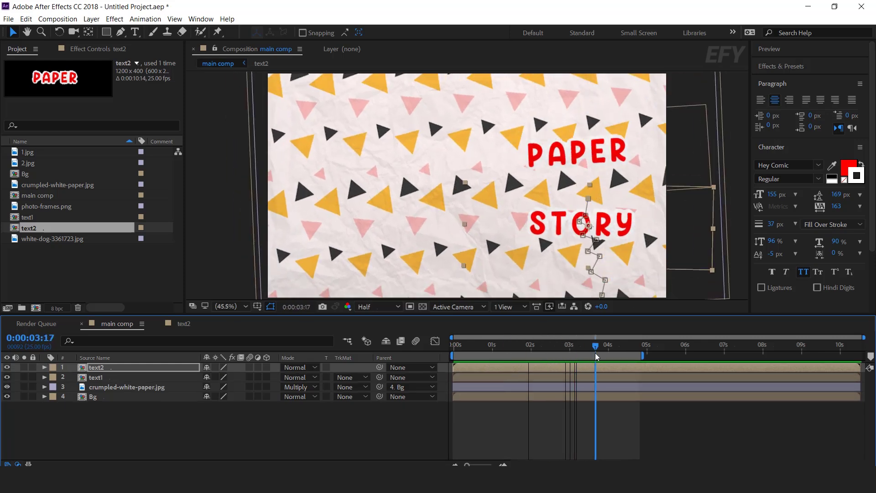
{"action": "left_click", "coordinate": [105, 374]}
{"action": "left_click", "coordinate": [103, 369]}
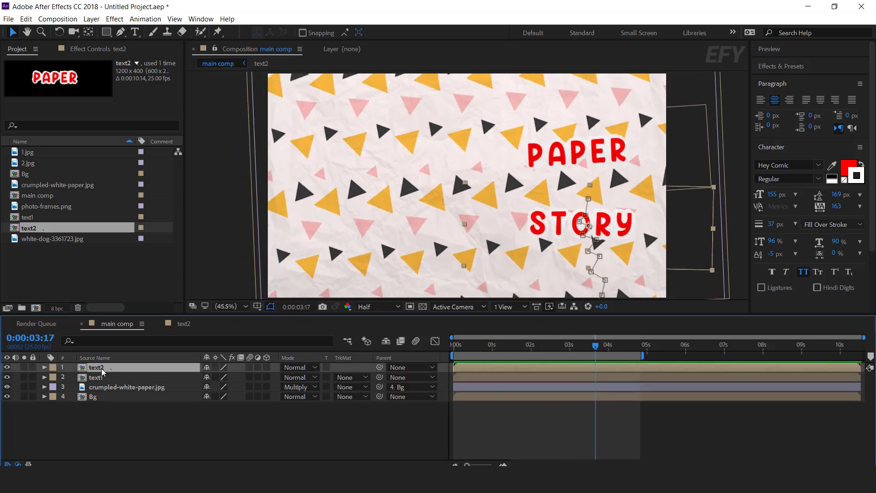
{"action": "key", "text": "ctrl+space"}
{"action": "type", "text": "drop"}
{"action": "key", "text": "Return"}
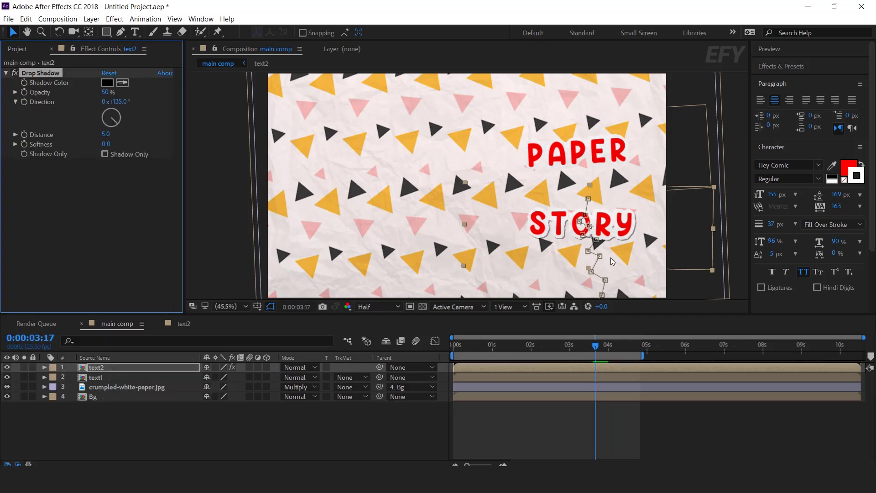
Set the drop shadow's softness to 50 and opacity to 40%
{"action": "scroll", "coordinate": [611, 258], "scroll_direction": "down", "scroll_amount": 2}
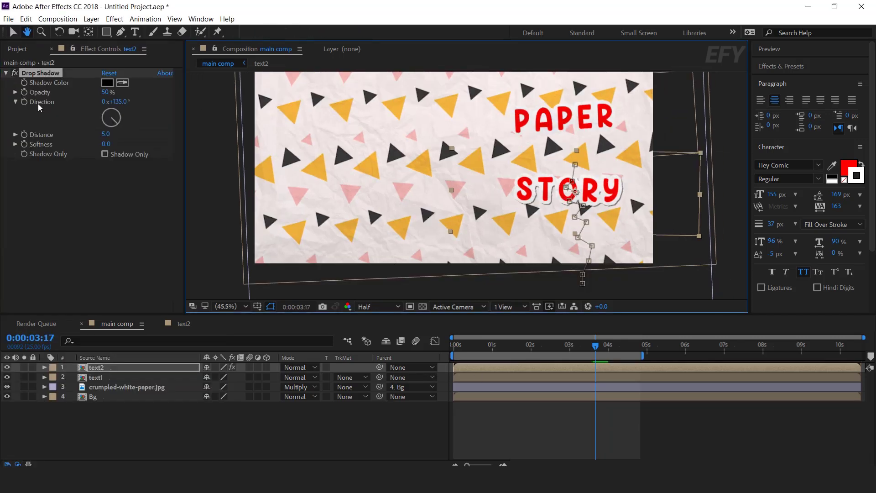
{"action": "left_click", "coordinate": [107, 144]}
{"action": "type", "text": "100"}
{"action": "key", "text": "Return"}
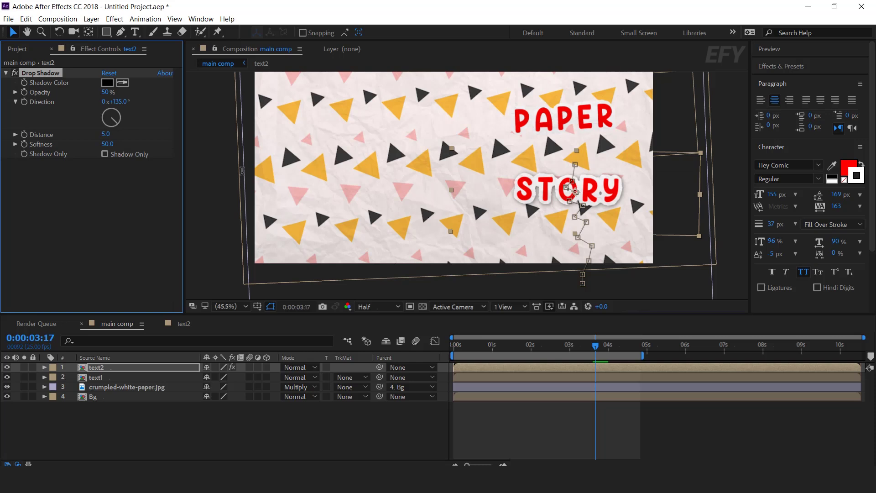
{"action": "left_click", "coordinate": [107, 92]}
{"action": "type", "text": "40"}
{"action": "key", "text": "Return"}
Paste the same drop shadow onto the PAPER text1 layer
{"action": "left_click", "coordinate": [90, 382]}
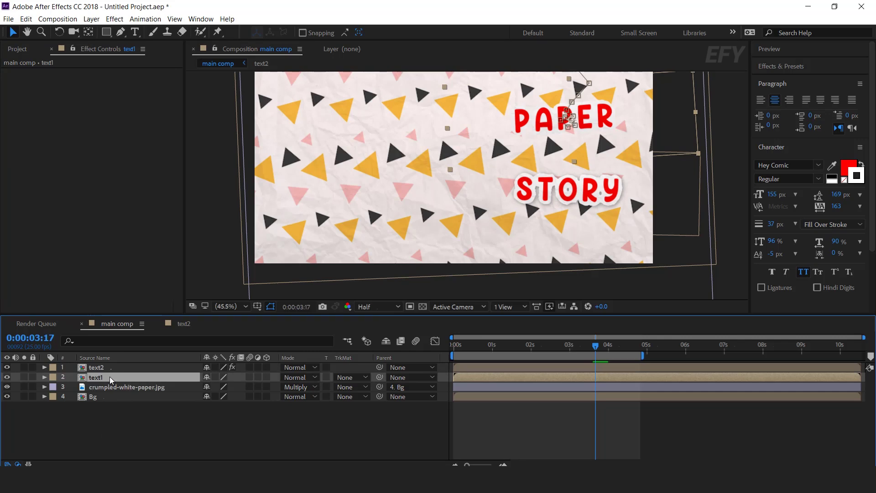
{"action": "key", "text": "ctrl+v"}
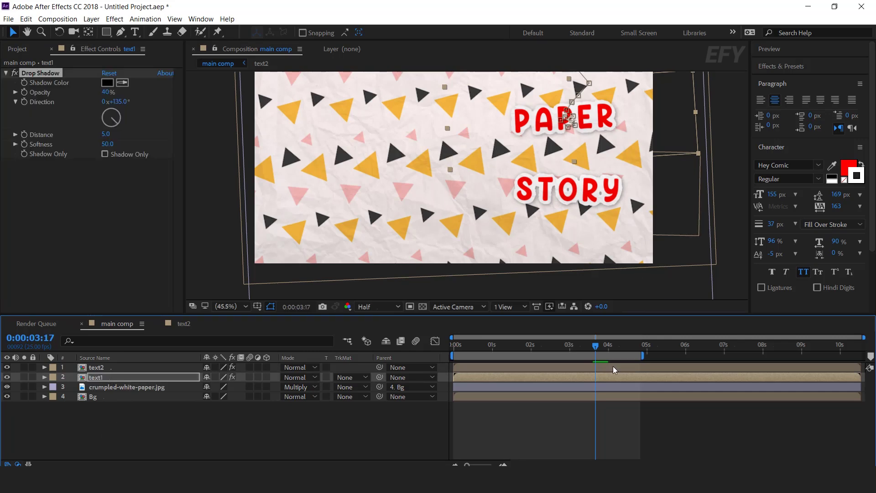
{"action": "left_click_drag", "start_coordinate": [563, 349], "coordinate": [508, 360]}
{"action": "scroll", "coordinate": [443, 156], "scroll_direction": "down", "scroll_amount": 2}
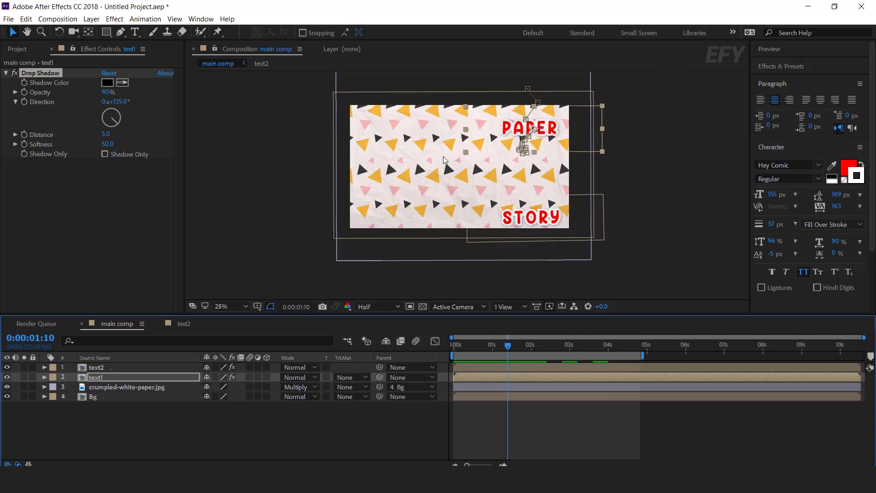
Create a new 1200×1200 composition named 'photo frame'
{"action": "left_click", "coordinate": [316, 426]}
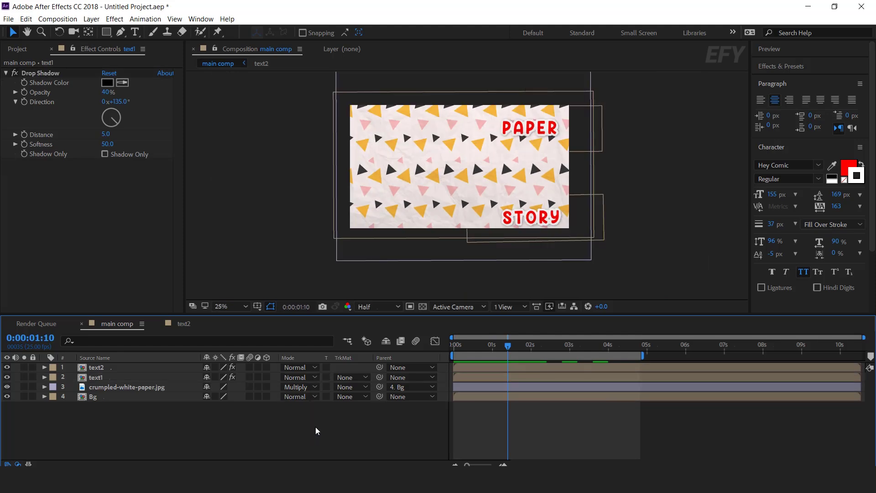
{"action": "left_click", "coordinate": [16, 48]}
{"action": "left_click", "coordinate": [113, 277]}
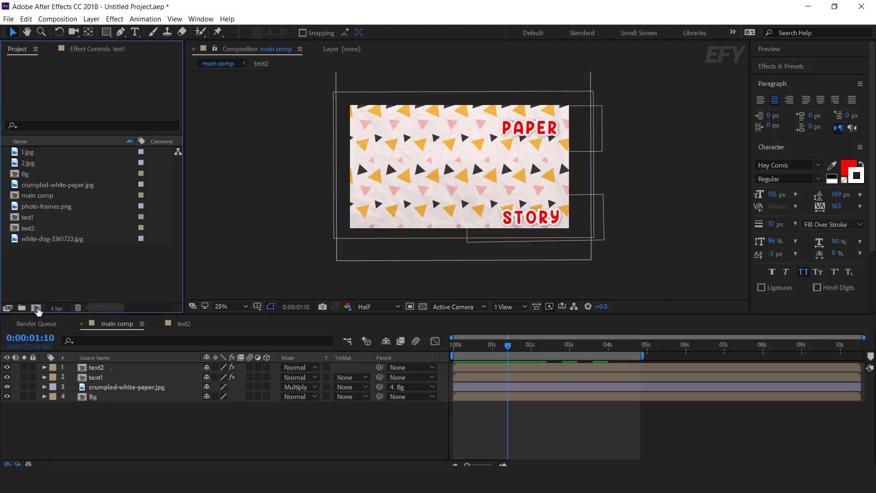
{"action": "left_click", "coordinate": [36, 309]}
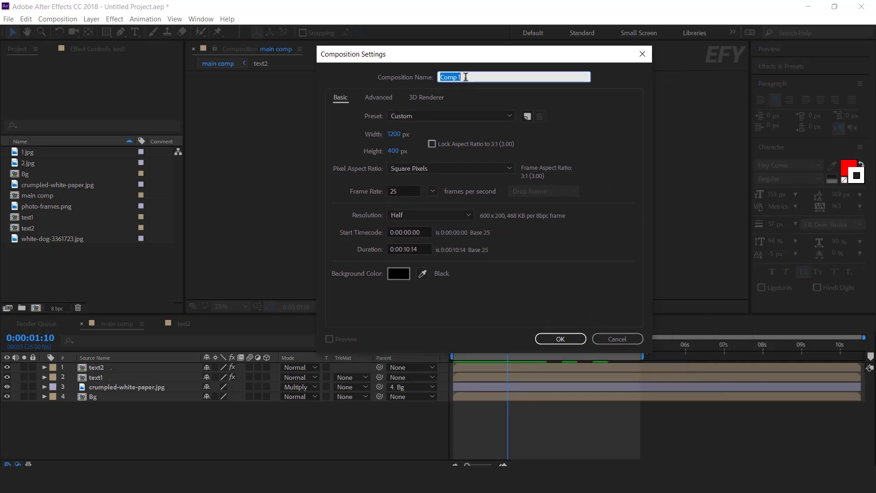
{"action": "type", "text": "photo frame"}
{"action": "left_click", "coordinate": [394, 134]}
{"action": "left_click", "coordinate": [394, 152]}
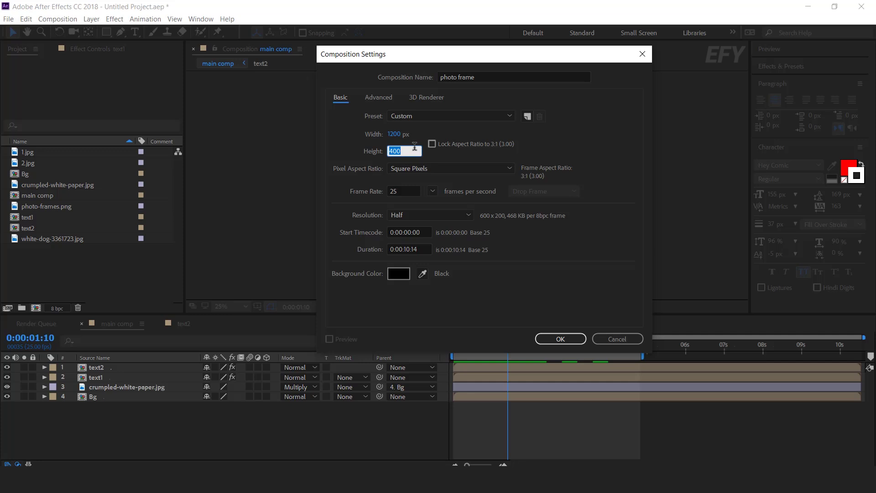
{"action": "left_click", "coordinate": [403, 136]}
{"action": "left_click", "coordinate": [395, 152]}
{"action": "left_click", "coordinate": [405, 136]}
{"action": "type", "text": "1200"}
{"action": "key", "text": "Return"}
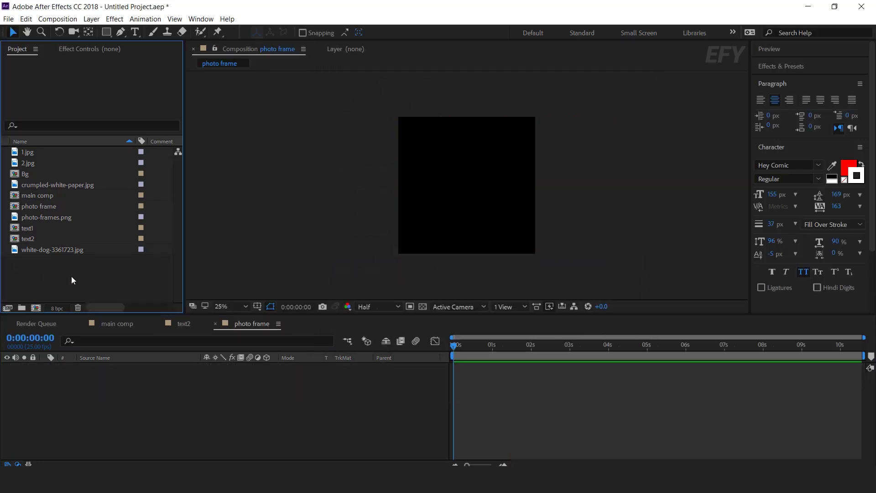
Add photo-frames.png to the comp and scale the polaroid frame up slightly
{"action": "left_click_drag", "start_coordinate": [57, 217], "coordinate": [146, 398]}
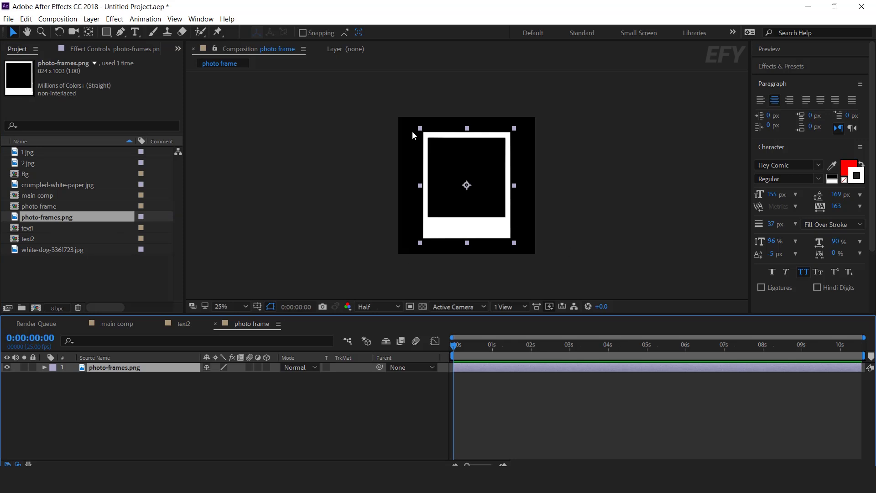
{"action": "left_click_drag", "start_coordinate": [515, 248], "coordinate": [517, 251]}
{"action": "left_click", "coordinate": [124, 405]}
{"action": "left_click", "coordinate": [81, 265]}
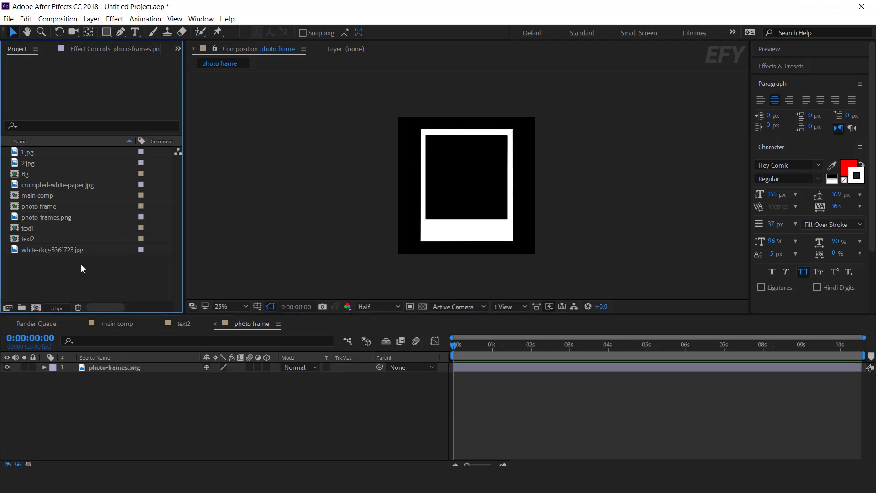
Create a new 500×500 composition named 'image placeholder'
{"action": "left_click", "coordinate": [35, 308]}
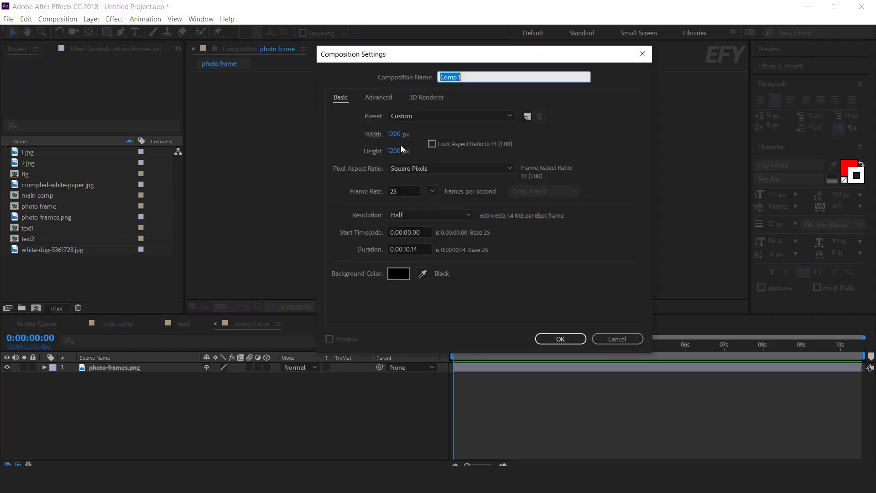
{"action": "key", "text": "Tab"}
{"action": "type", "text": "500"}
{"action": "key", "text": "Tab"}
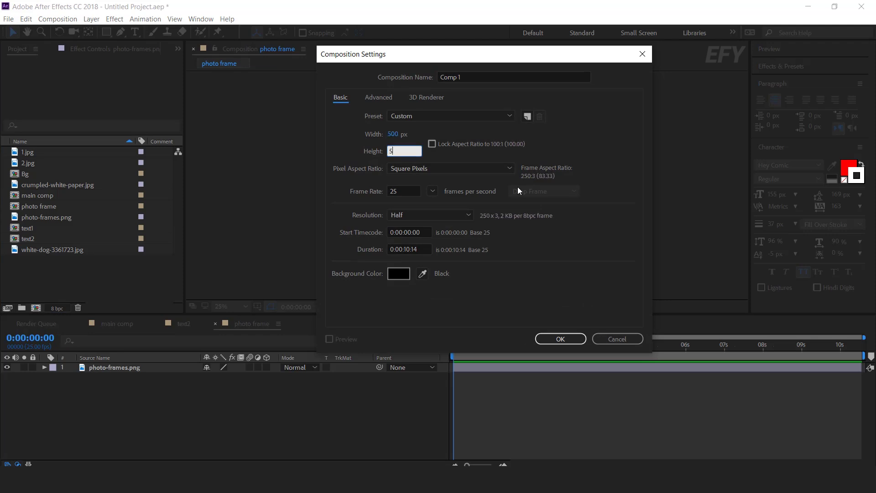
{"action": "type", "text": "500"}
{"action": "left_click", "coordinate": [456, 79]}
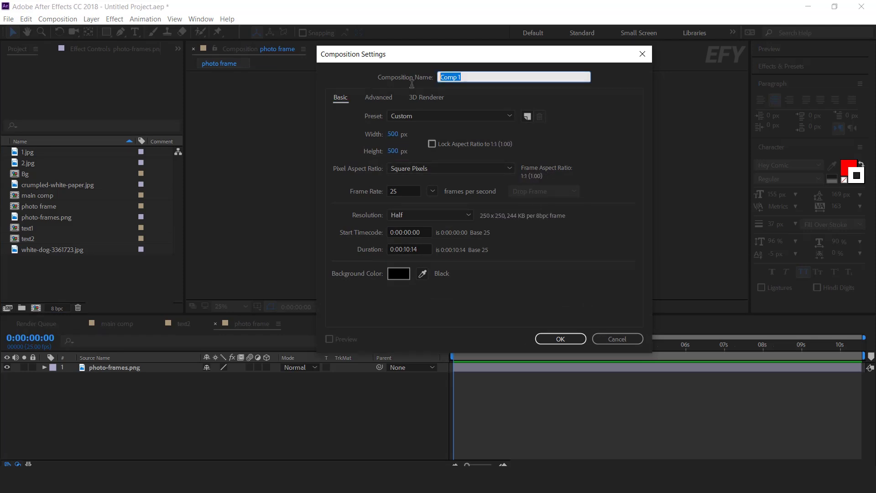
{"action": "type", "text": "image placeholder"}
{"action": "key", "text": "Return"}
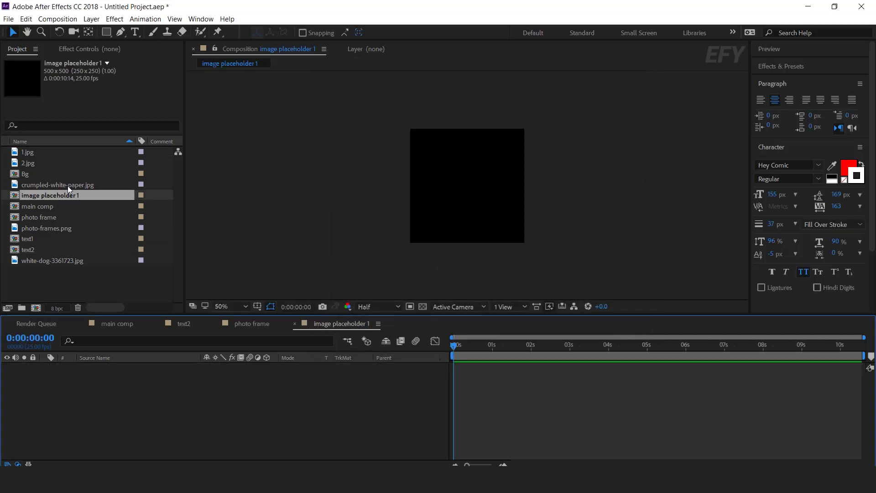
Add the white dog photo, scale it to about 13%, and return to photo frame
{"action": "left_click", "coordinate": [43, 262]}
{"action": "left_click_drag", "start_coordinate": [43, 262], "coordinate": [160, 390]}
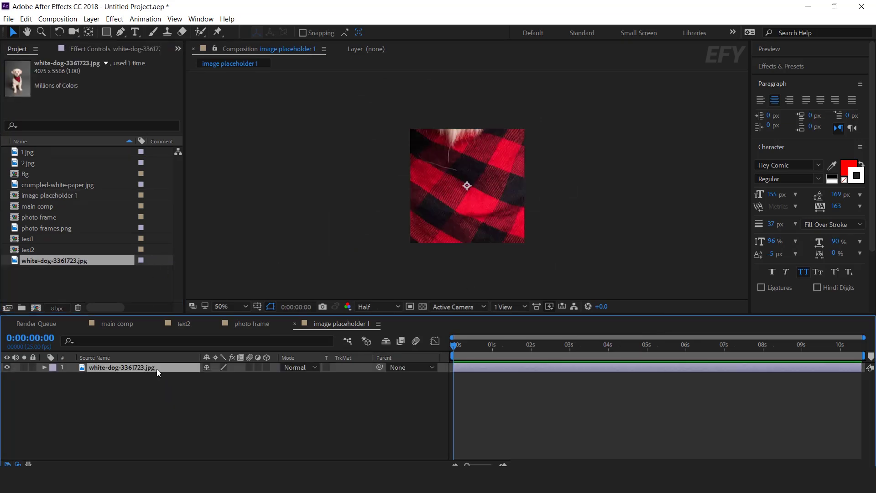
{"action": "key", "text": "s"}
{"action": "left_click_drag", "start_coordinate": [231, 377], "coordinate": [199, 381]}
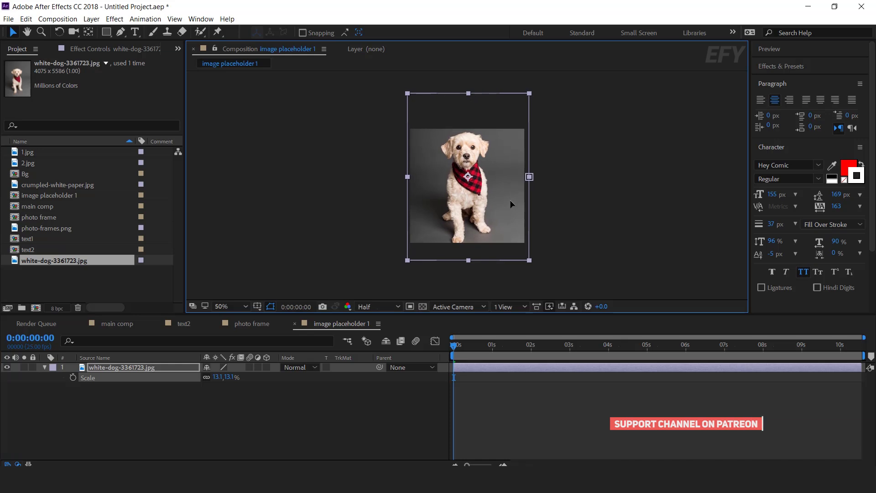
{"action": "left_click", "coordinate": [316, 438]}
{"action": "left_click", "coordinate": [295, 323]}
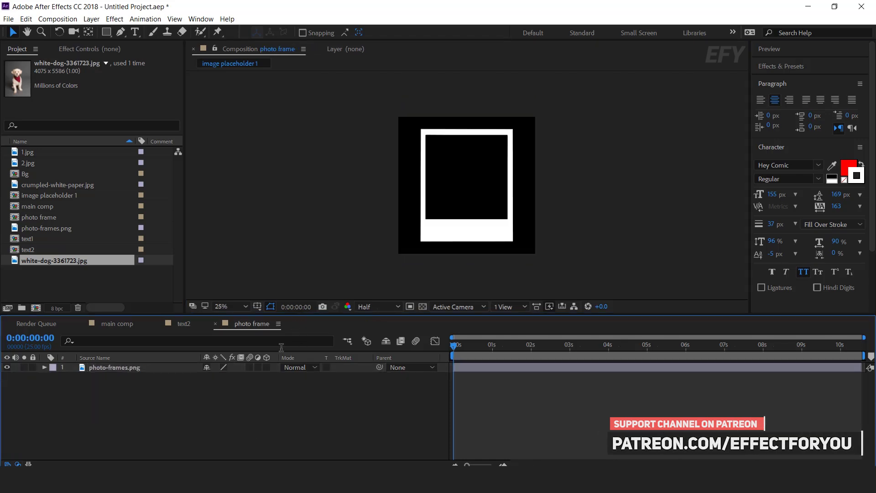
Place image placeholder 1 below photo-frames.png, enlarged and nudged to fill the polaroid window
{"action": "left_click", "coordinate": [58, 280]}
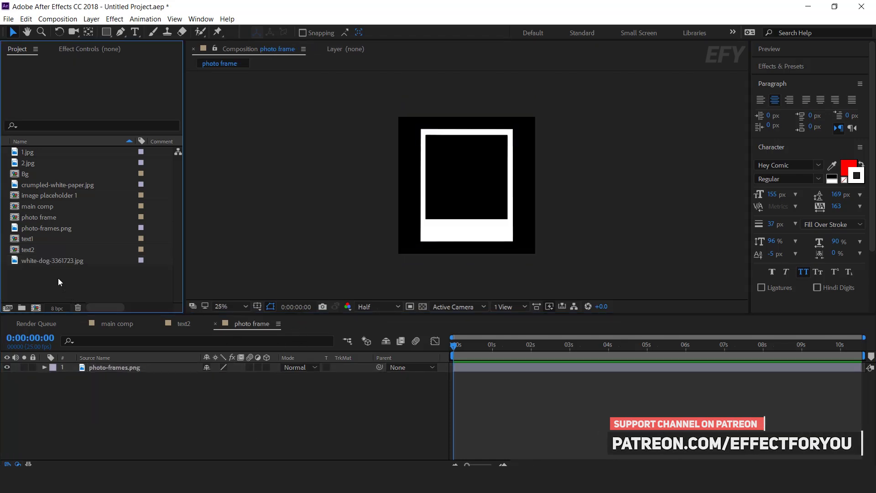
{"action": "left_click", "coordinate": [40, 195]}
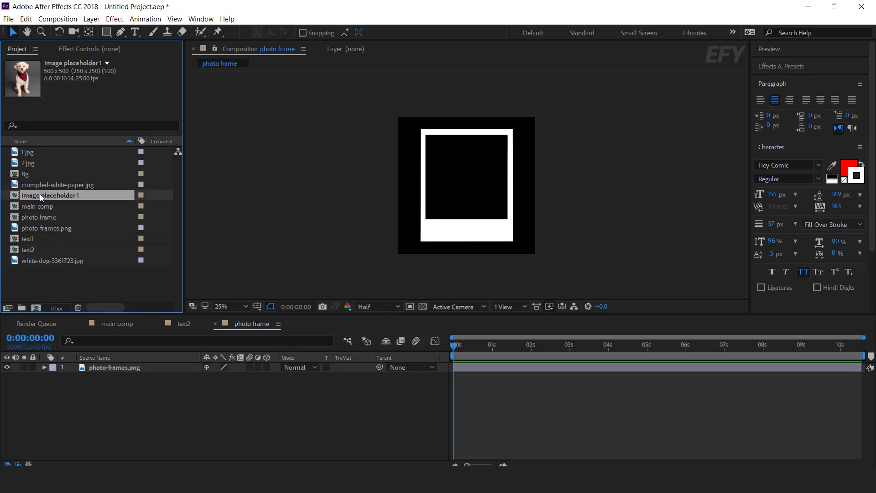
{"action": "left_click_drag", "start_coordinate": [12, 197], "coordinate": [143, 378]}
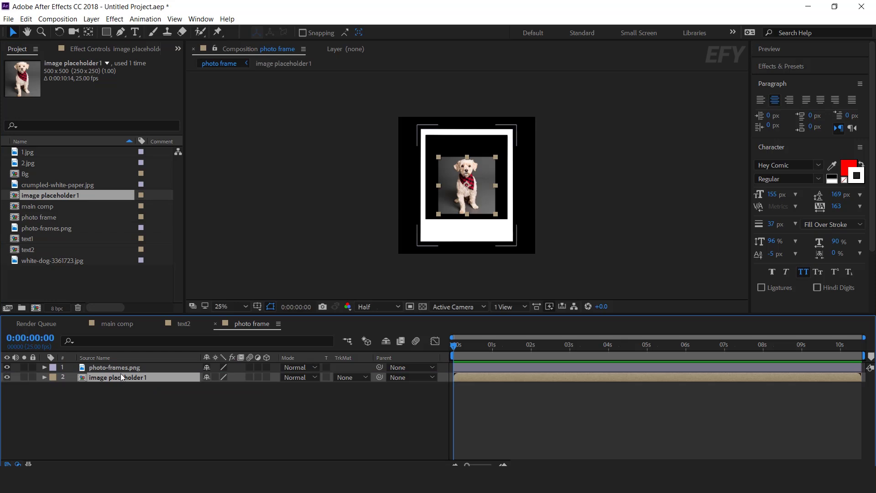
{"action": "scroll", "coordinate": [506, 204], "scroll_direction": "up", "scroll_amount": 1}
{"action": "key", "text": "Return"}
{"action": "left_click_drag", "start_coordinate": [508, 209], "coordinate": [554, 262]}
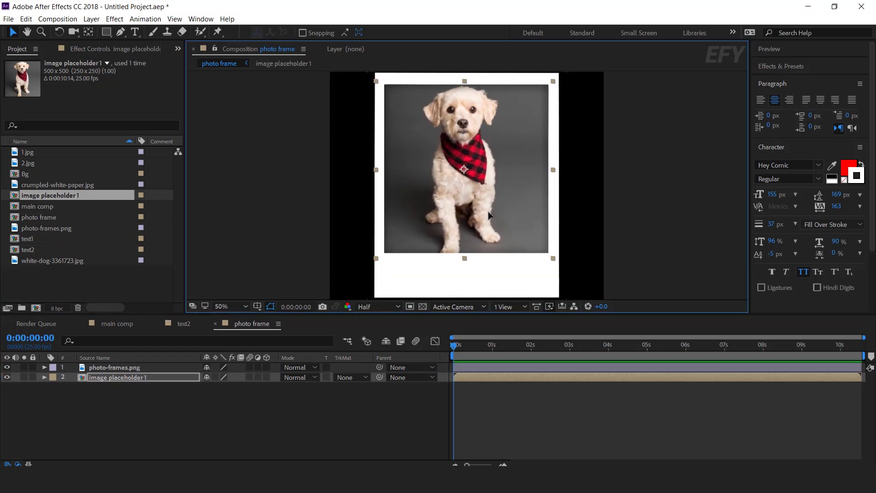
{"action": "left_click_drag", "start_coordinate": [497, 214], "coordinate": [499, 215]}
{"action": "scroll", "coordinate": [498, 212], "scroll_direction": "down", "scroll_amount": 1}
{"action": "left_click", "coordinate": [366, 393]}
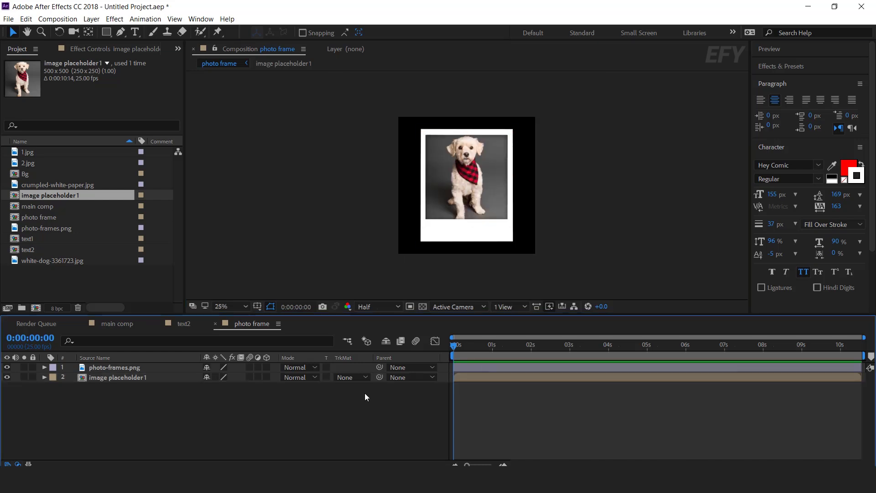
Back in the main comp, add the photo frame composition above the Bg layer
{"action": "left_click", "coordinate": [215, 322]}
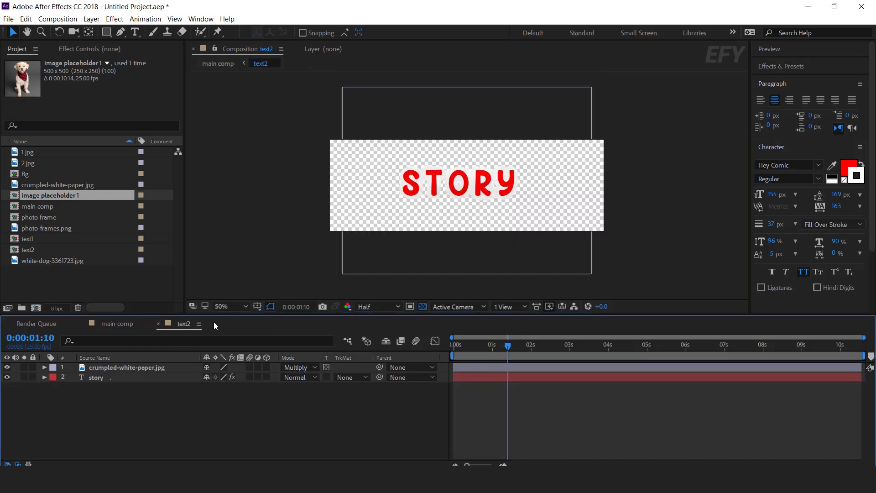
{"action": "left_click", "coordinate": [161, 325]}
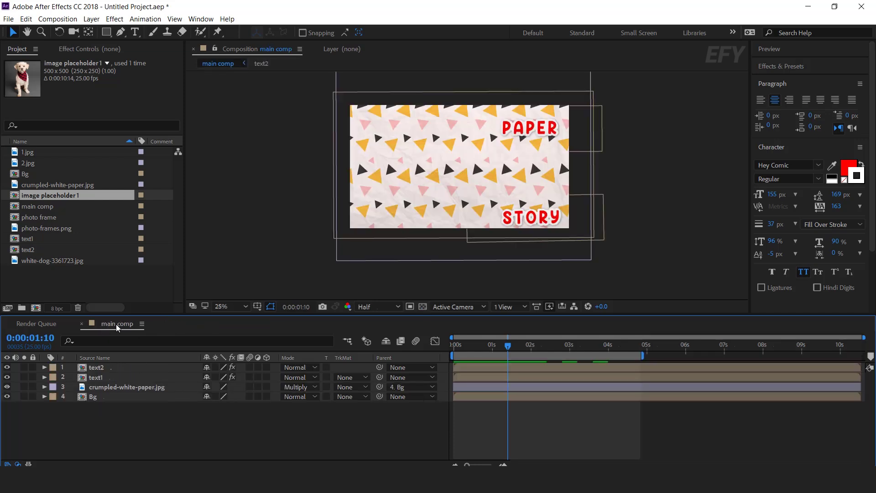
{"action": "left_click", "coordinate": [59, 294]}
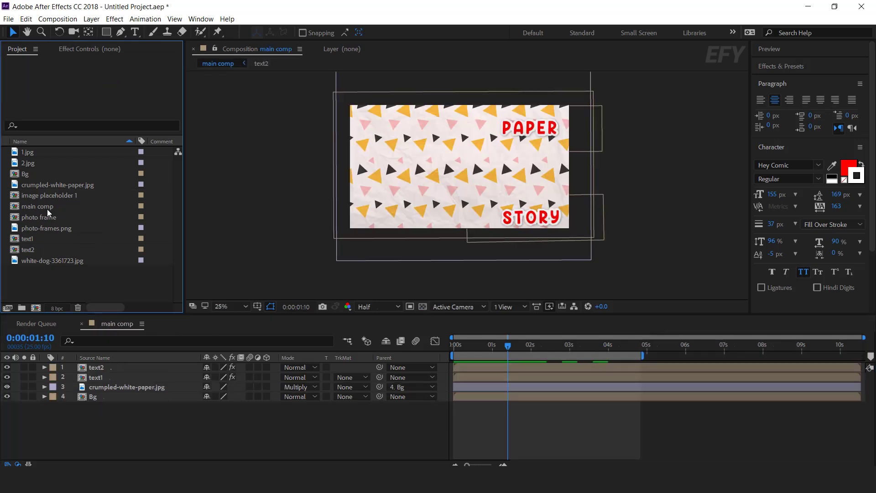
{"action": "left_click", "coordinate": [39, 218]}
{"action": "left_click_drag", "start_coordinate": [16, 222], "coordinate": [121, 397]}
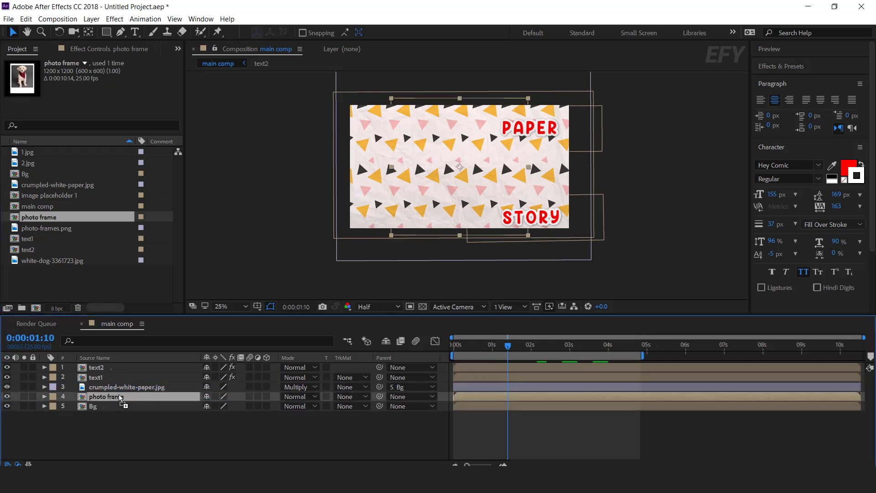
Scale the photo frame layer down to 76%
{"action": "key", "text": "s"}
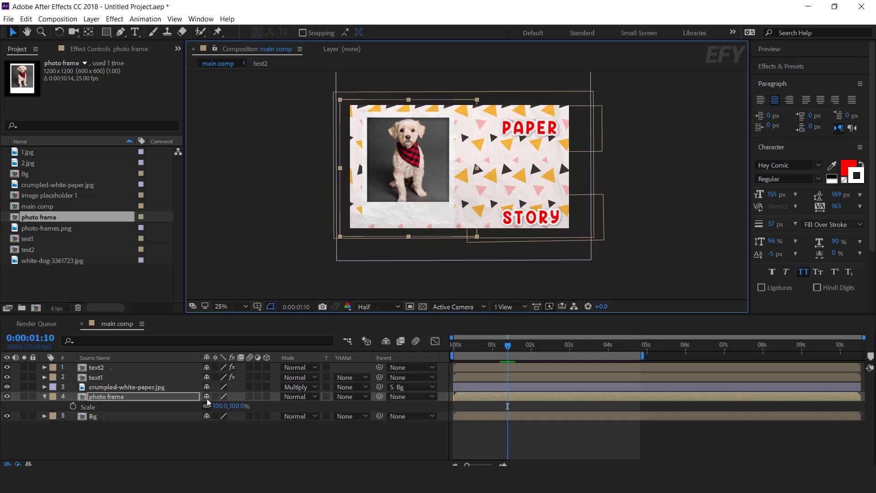
{"action": "left_click_drag", "start_coordinate": [232, 406], "coordinate": [221, 406]}
{"action": "scroll", "coordinate": [425, 168], "scroll_direction": "up", "scroll_amount": 2}
{"action": "scroll", "coordinate": [434, 171], "scroll_direction": "down", "scroll_amount": 2}
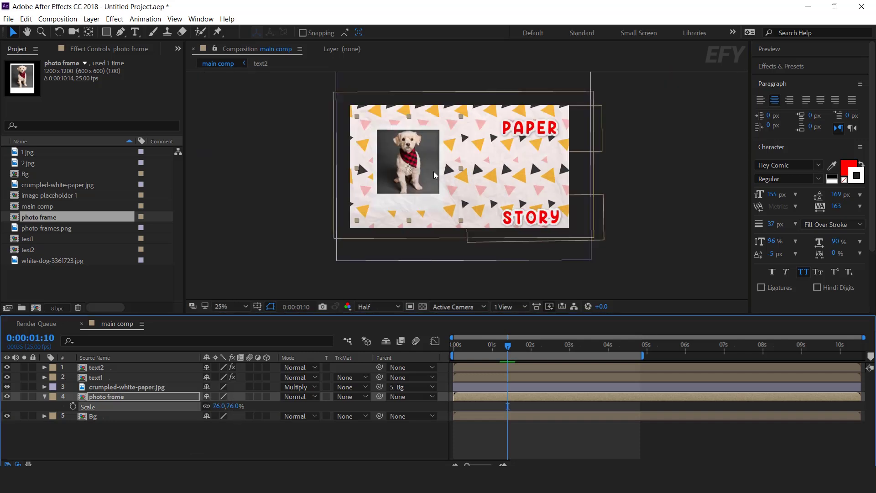
Add a Drop Shadow to the photo frame with softness 120 and 40% opacity
{"action": "key", "text": "ctrl+space"}
{"action": "type", "text": "drop"}
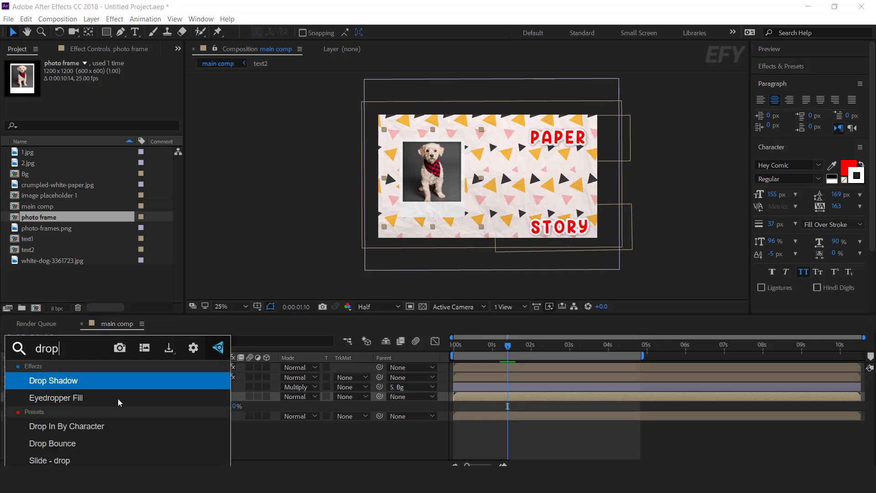
{"action": "key", "text": "Return"}
{"action": "scroll", "coordinate": [442, 216], "scroll_direction": "up", "scroll_amount": 2}
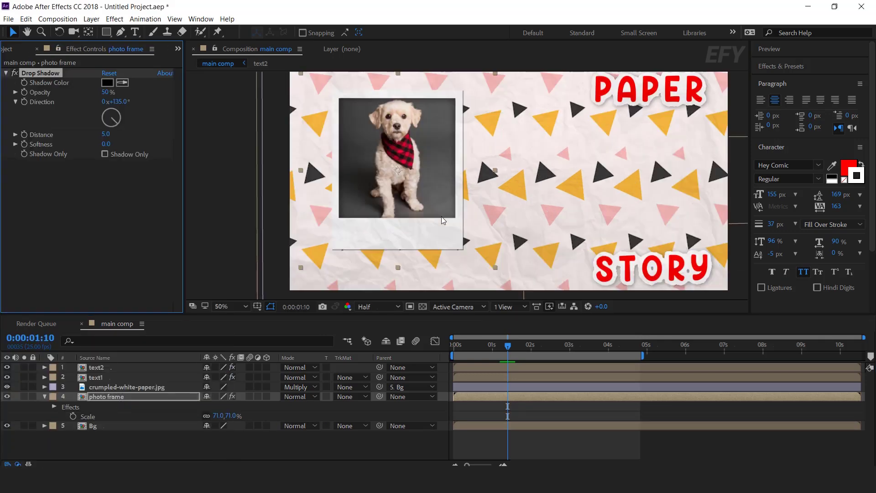
{"action": "left_click_drag", "start_coordinate": [442, 217], "coordinate": [454, 210]}
{"action": "left_click_drag", "start_coordinate": [106, 144], "coordinate": [143, 145]}
{"action": "left_click", "coordinate": [111, 144]}
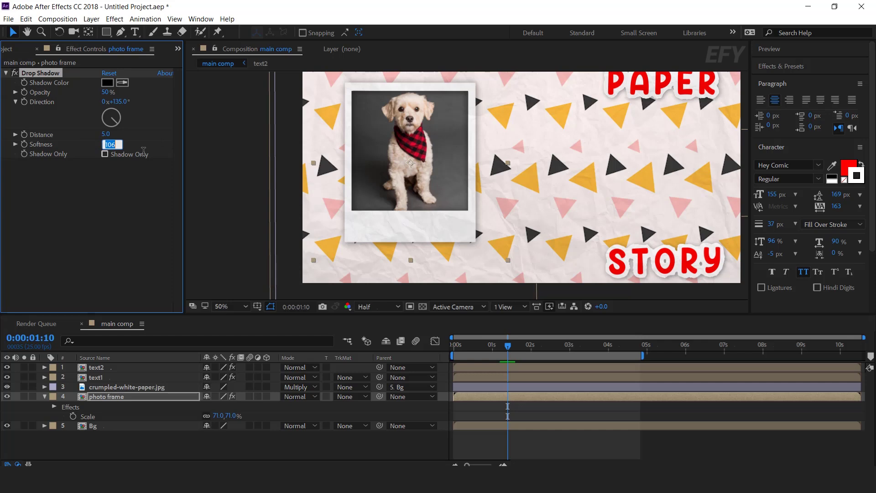
{"action": "type", "text": "120"}
{"action": "key", "text": "Return"}
{"action": "left_click", "coordinate": [108, 92]}
{"action": "type", "text": "40"}
{"action": "key", "text": "Return"}
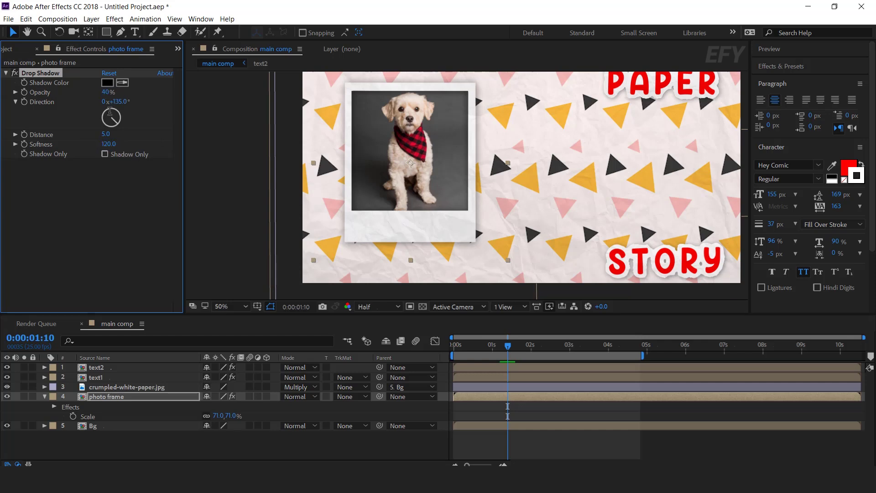
Show the whole composition and return the playhead to the start of the timeline
{"action": "left_click", "coordinate": [542, 440]}
{"action": "key", "text": "comma"}
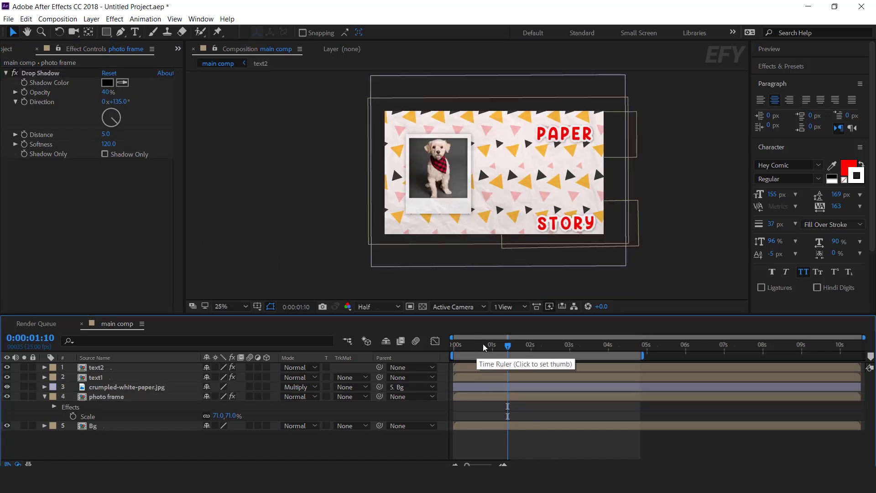
{"action": "left_click_drag", "start_coordinate": [483, 344], "coordinate": [433, 347]}
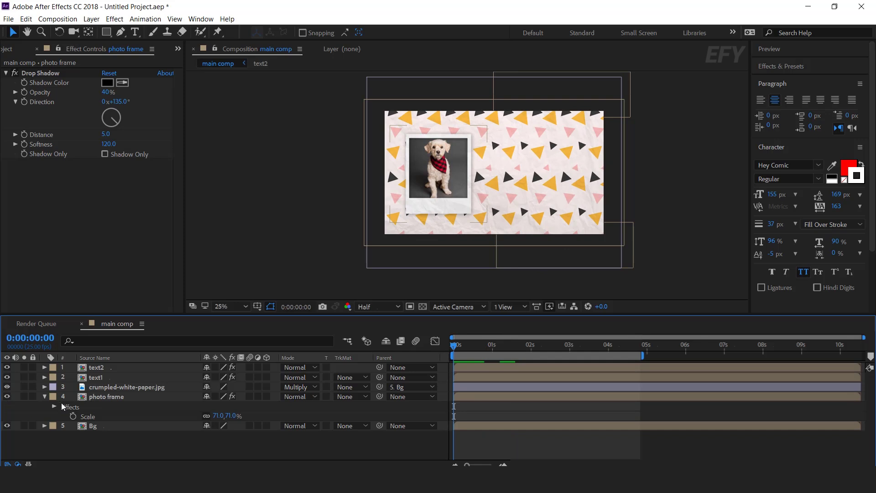
Keyframe the photo frame's Position and Rotation, starting off the left edge at 0s
{"action": "left_click", "coordinate": [45, 397]}
{"action": "left_click", "coordinate": [115, 398]}
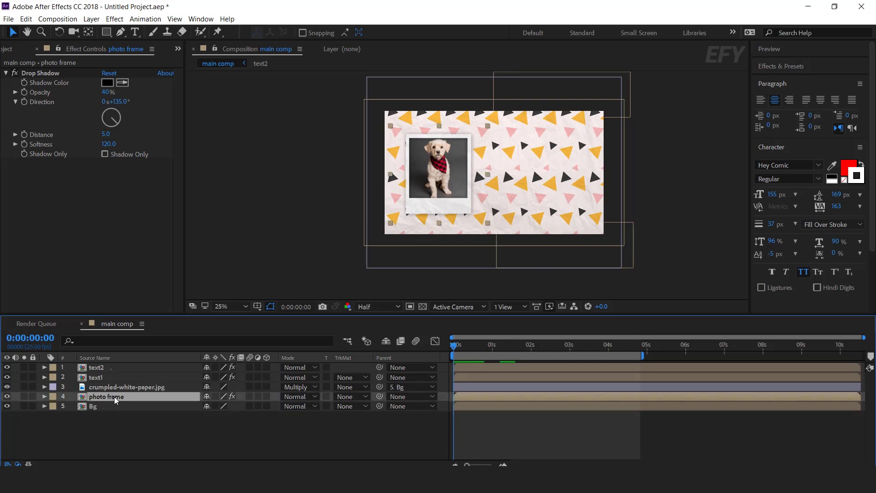
{"action": "key", "text": "p"}
{"action": "key", "text": "shift+r"}
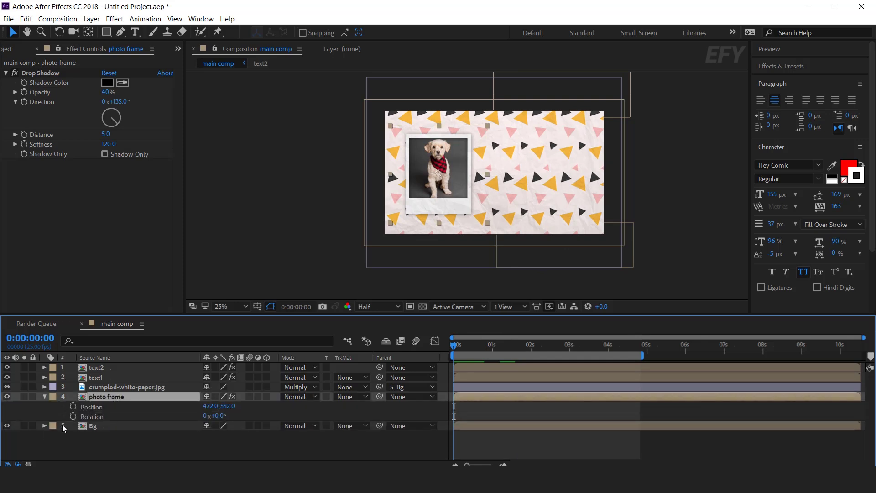
{"action": "left_click", "coordinate": [73, 406]}
{"action": "left_click", "coordinate": [73, 416]}
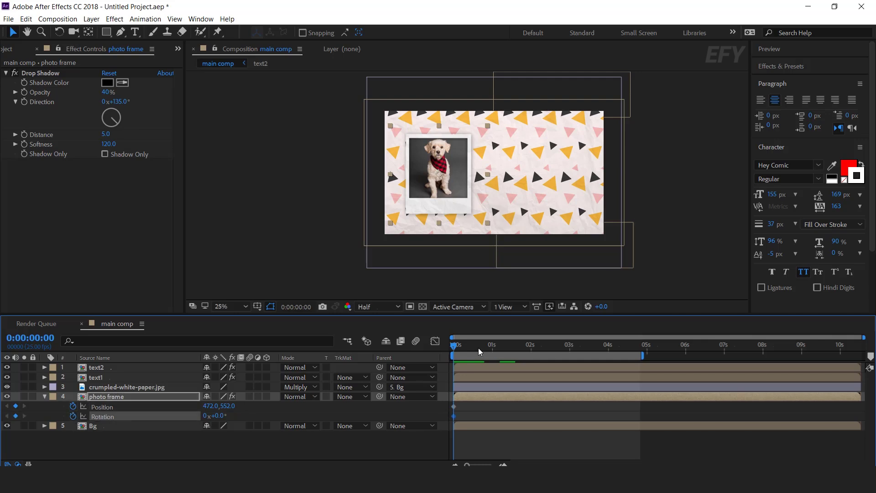
{"action": "left_click_drag", "start_coordinate": [459, 194], "coordinate": [352, 193]}
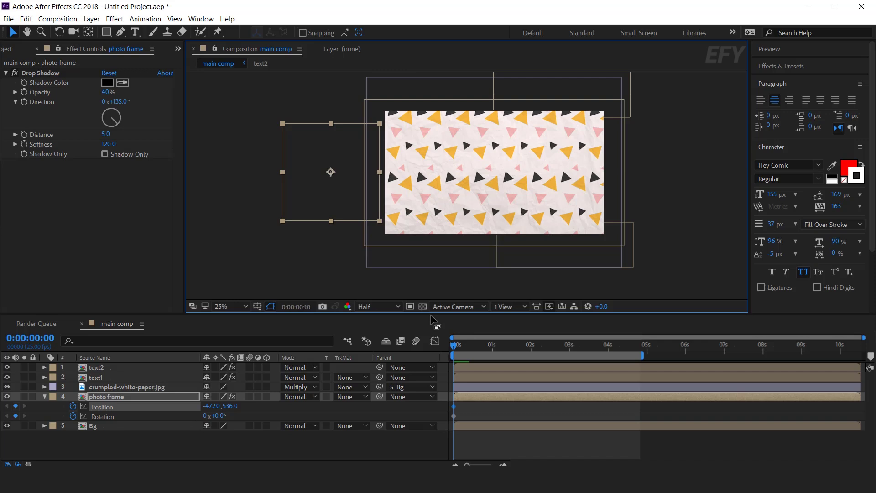
Every 10 frames, slide the frame further in from the left with alternating small tilts
{"action": "key", "text": "shift+Page_Down"}
{"action": "left_click", "coordinate": [383, 369]}
{"action": "key", "text": "equal"}
{"action": "key", "text": "equal"}
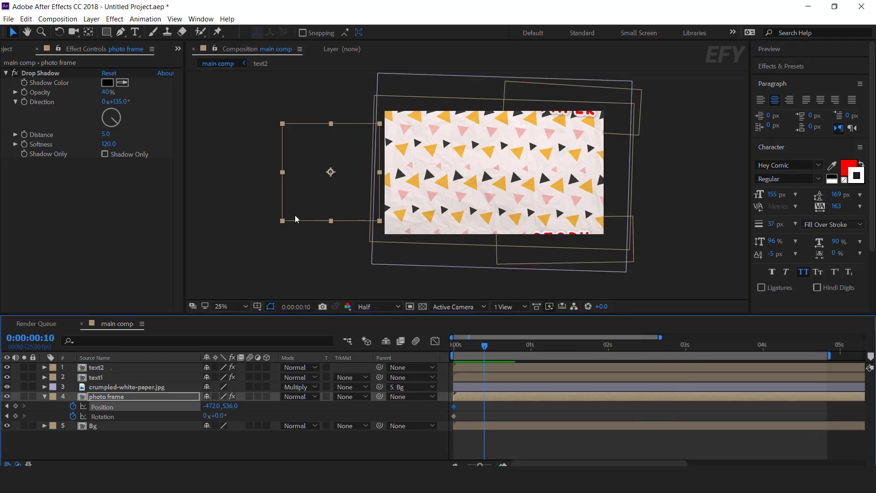
{"action": "left_click_drag", "start_coordinate": [310, 215], "coordinate": [332, 212]}
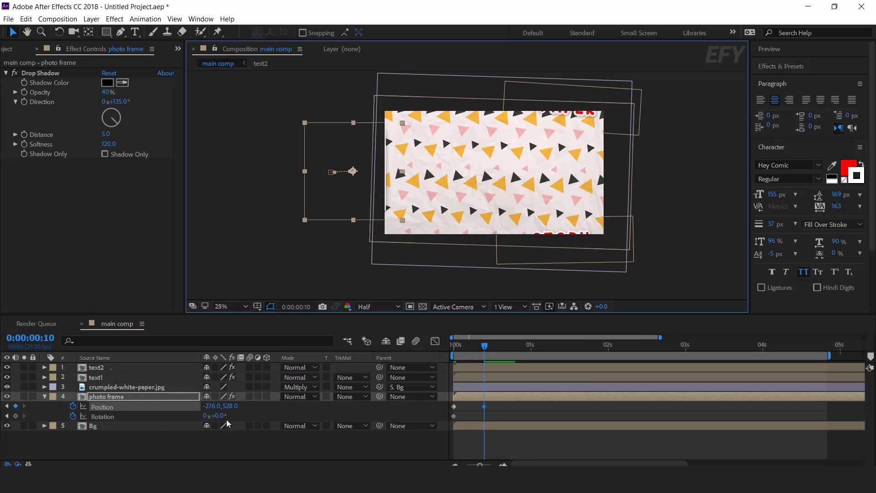
{"action": "left_click_drag", "start_coordinate": [238, 416], "coordinate": [239, 412]}
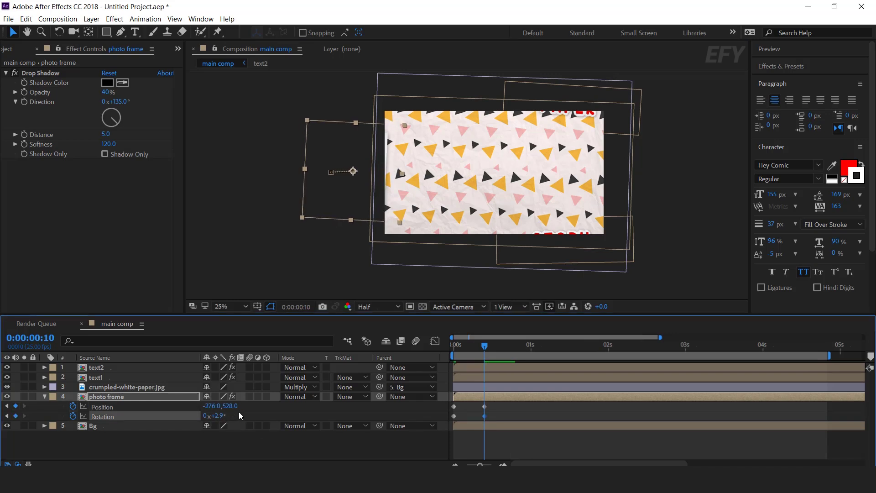
{"action": "key", "text": "space"}
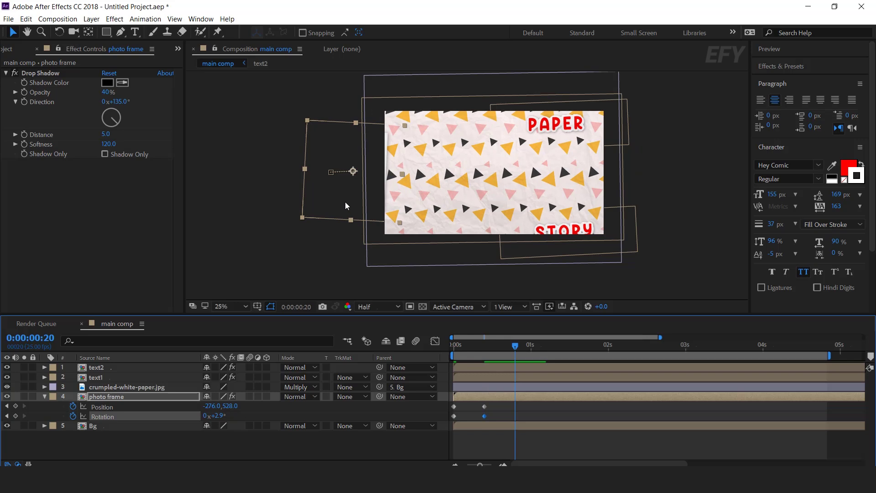
{"action": "left_click_drag", "start_coordinate": [345, 201], "coordinate": [374, 203]}
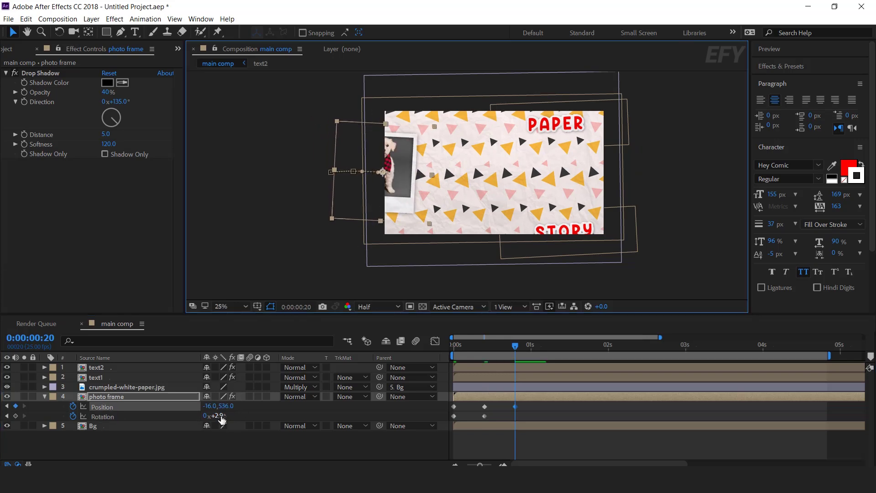
{"action": "left_click_drag", "start_coordinate": [222, 419], "coordinate": [171, 421]}
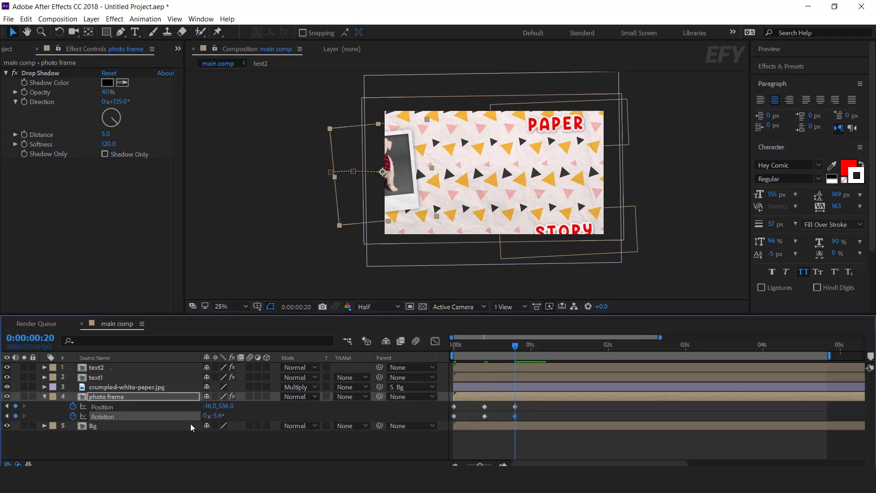
{"action": "key", "text": "space"}
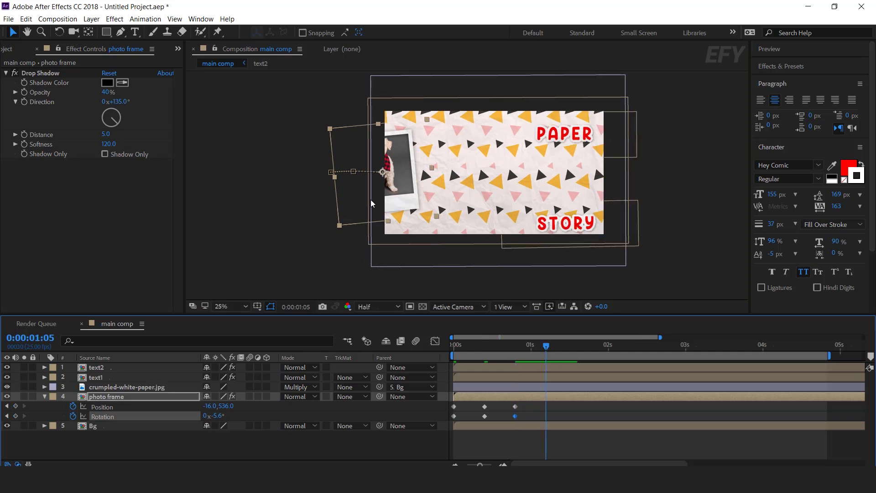
{"action": "left_click_drag", "start_coordinate": [371, 199], "coordinate": [408, 197]}
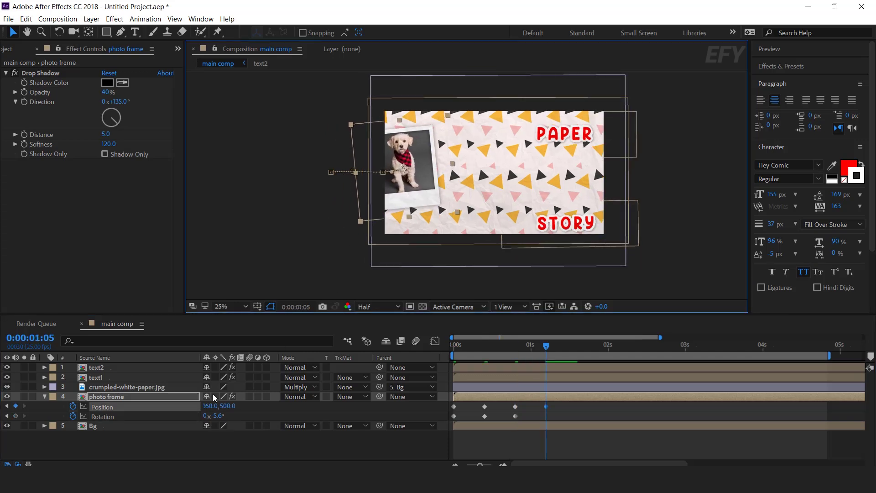
{"action": "left_click_drag", "start_coordinate": [213, 417], "coordinate": [256, 415]}
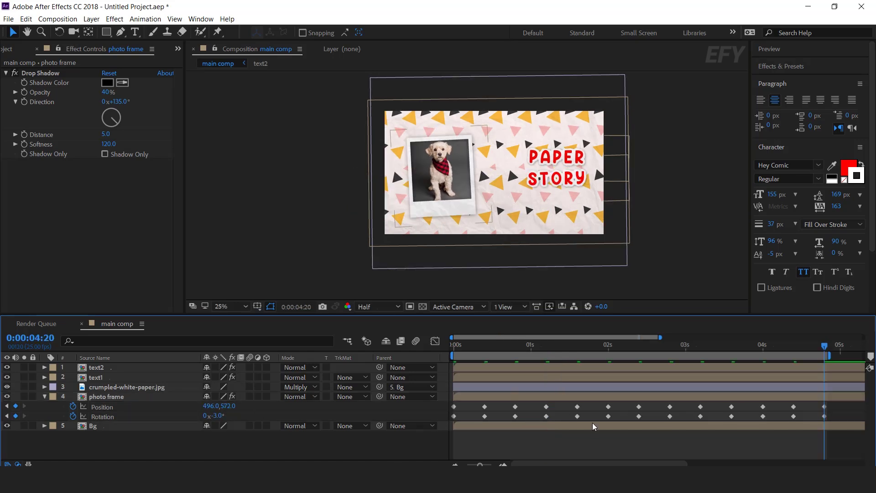
Make all of the photo frame's Position and Rotation keyframes hold keyframes, then preview
{"action": "key", "text": "minus"}
{"action": "left_click_drag", "start_coordinate": [656, 407], "coordinate": [438, 428]}
{"action": "right_click", "coordinate": [471, 409]}
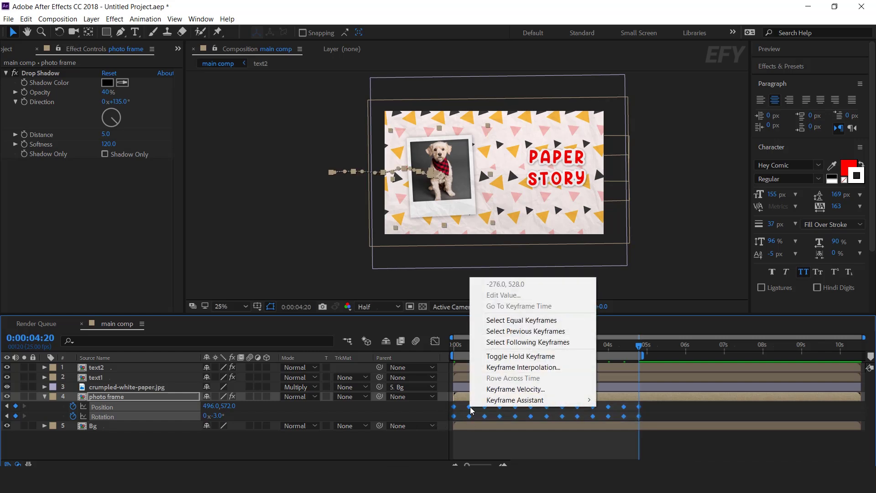
{"action": "left_click", "coordinate": [519, 358]}
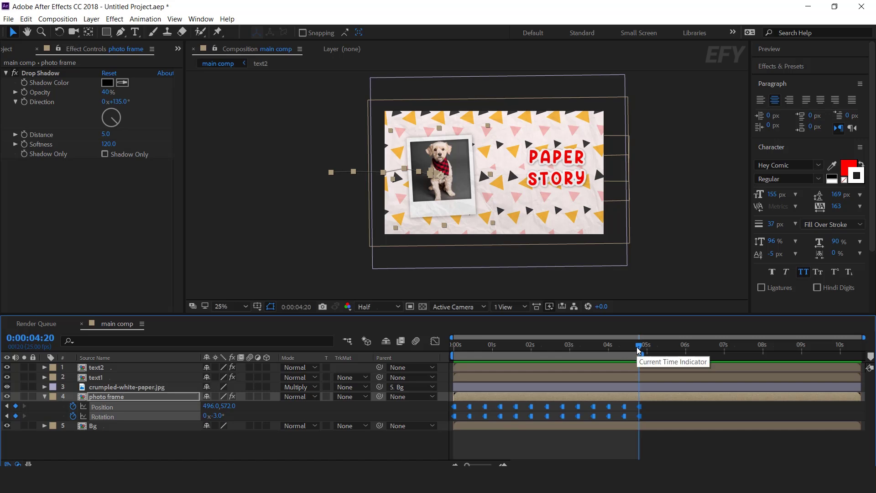
{"action": "key", "text": "space"}
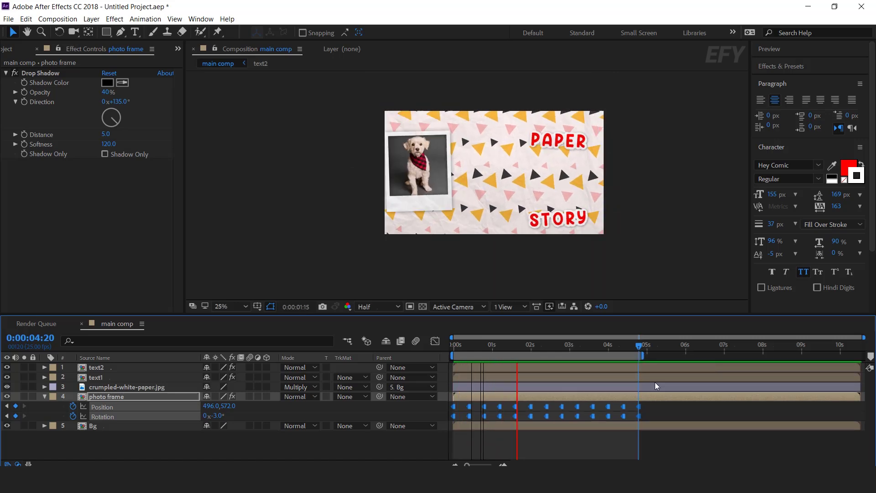
Set the viewer magnification to Fit and maximize the composition viewer
{"action": "left_click", "coordinate": [243, 307]}
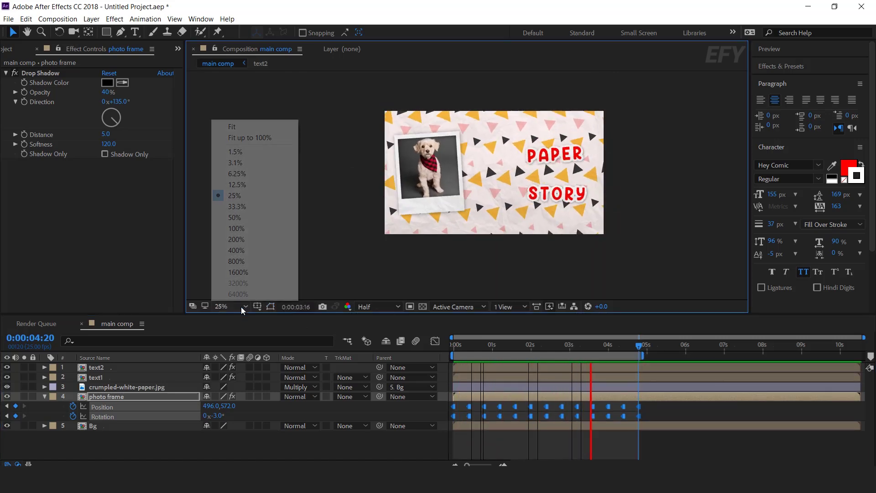
{"action": "left_click", "coordinate": [232, 127]}
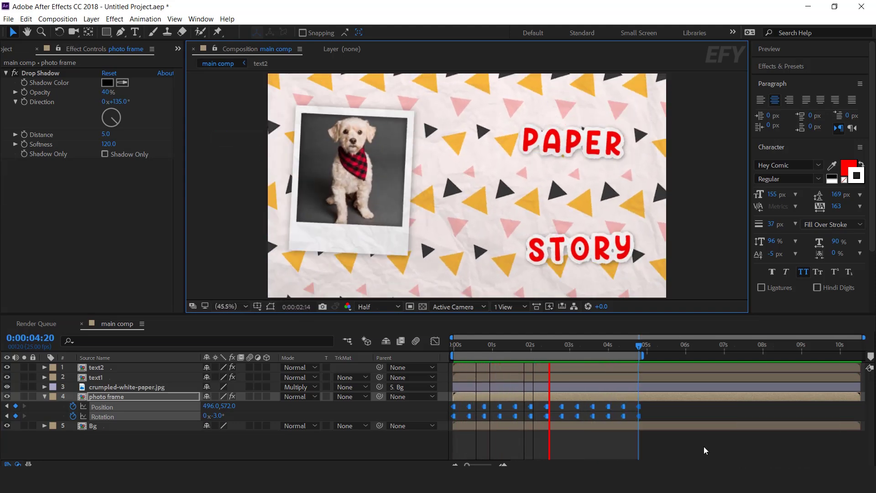
{"action": "key", "text": "grave"}
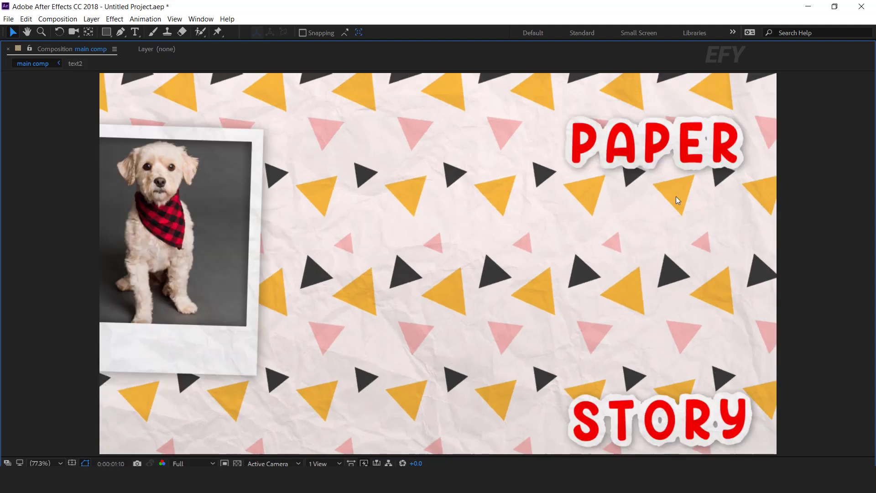